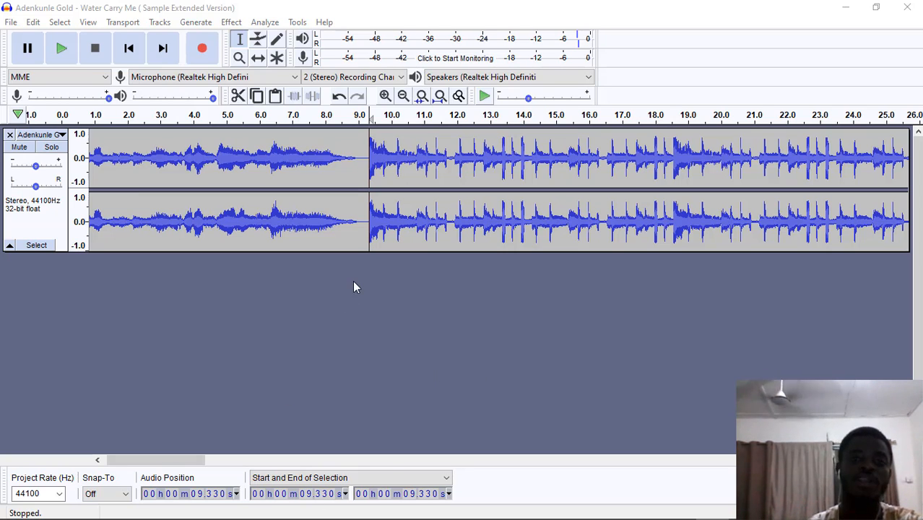
- Highlight the song section from about 9.15 s to 35.69 s
left_click(152, 459)
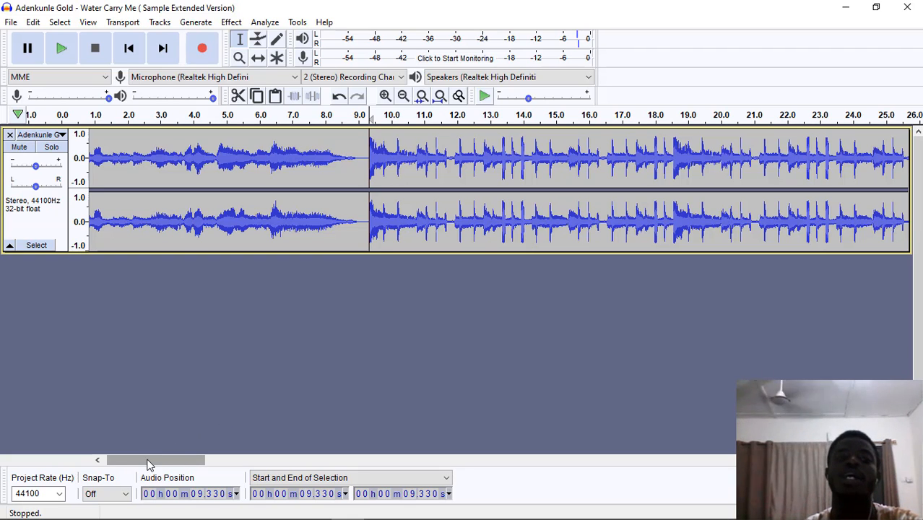
left_click_drag(148, 464, 183, 466)
scroll(232, 376, "down", 1)
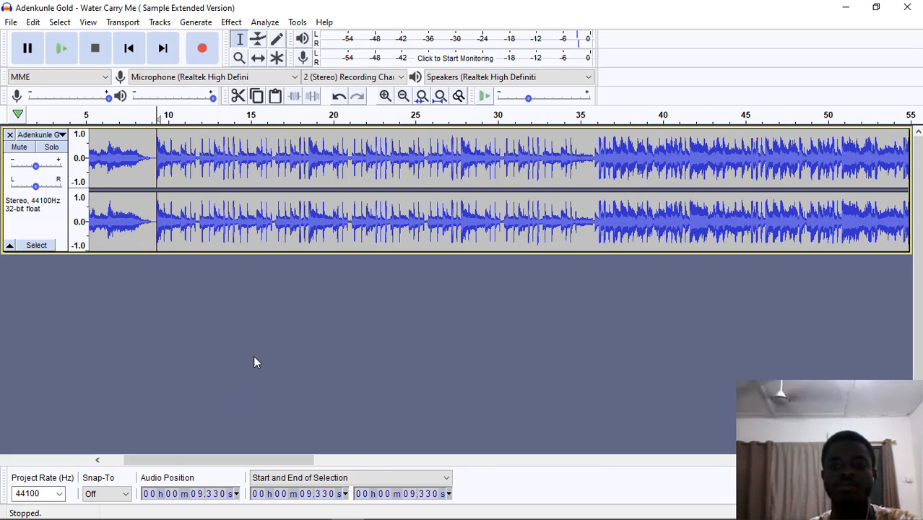
left_click_drag(154, 230, 590, 220)
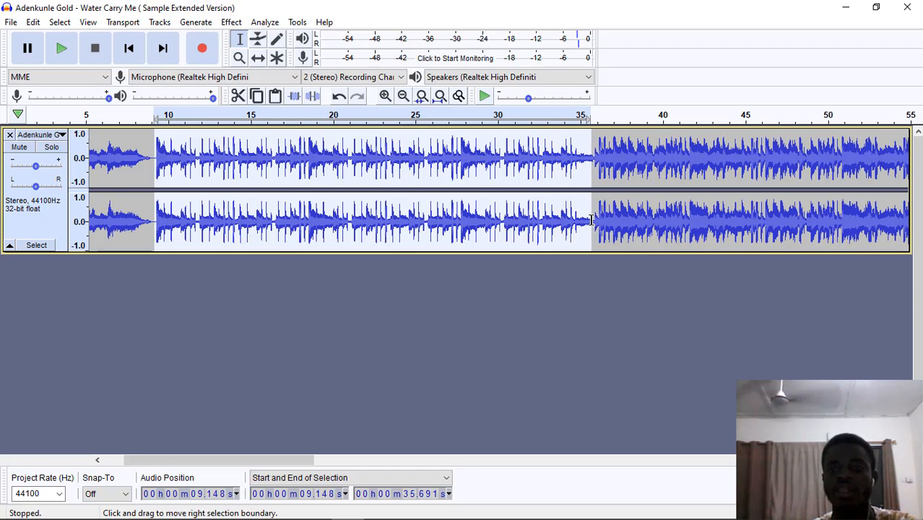
left_click(264, 271)
- Place the cursor exactly where the beat comes in, at 9.333 s, and play the song briefly from there
left_click(158, 215)
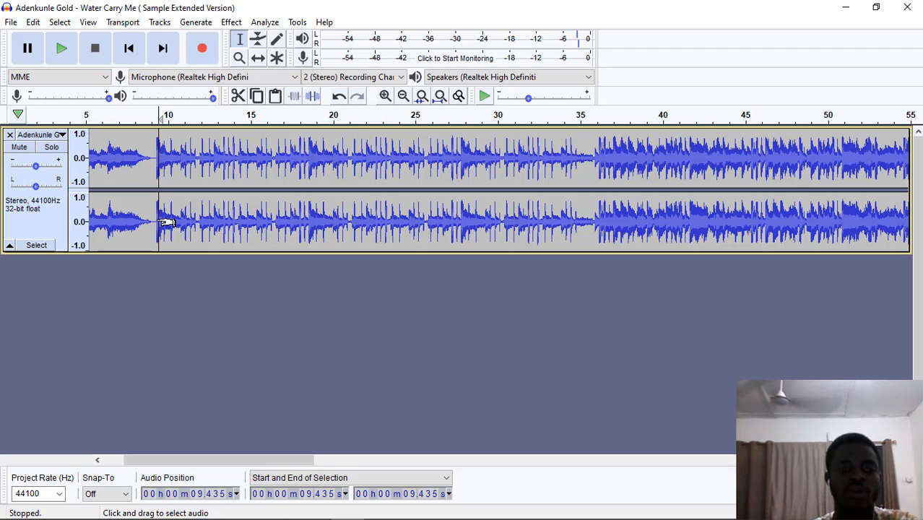
scroll(155, 222, "up", 5, "ctrl")
left_click(157, 222)
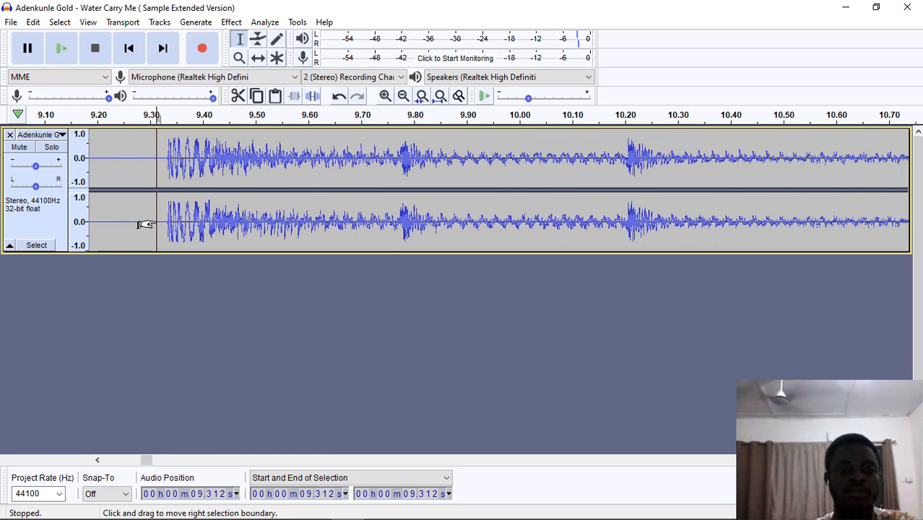
left_click(167, 156)
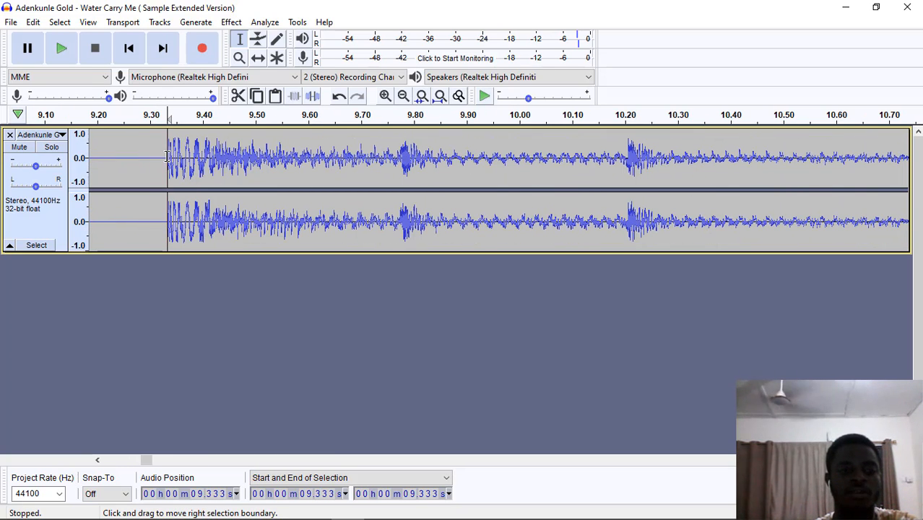
mouse_move(313, 518)
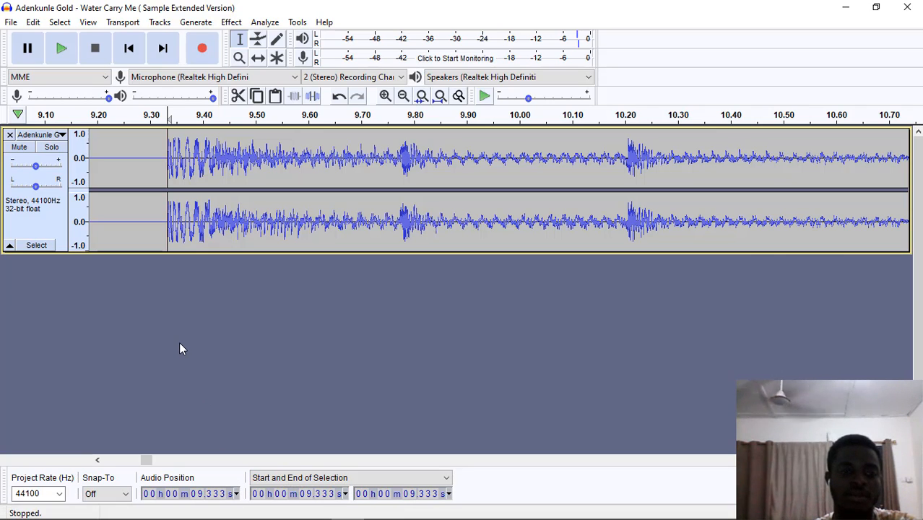
key("space")
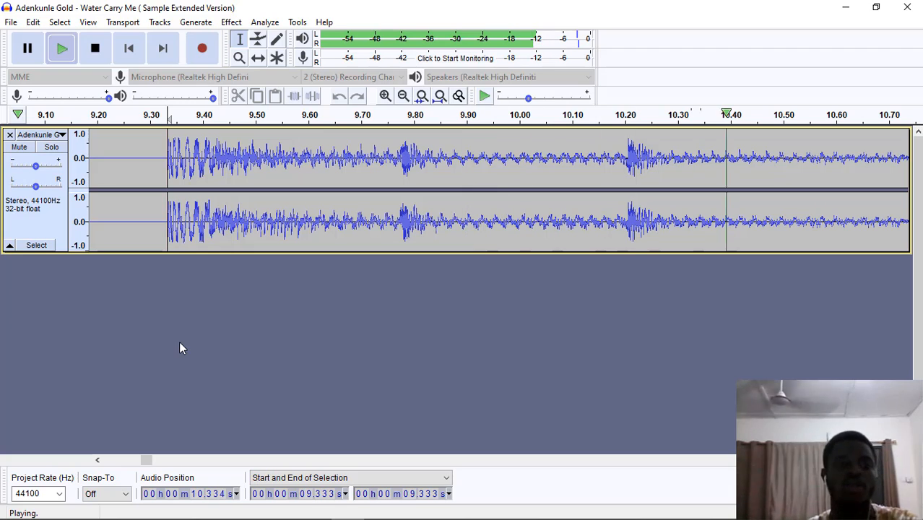
key("space")
- Import Remix it.mp3 from the Desktop's Hype Edit folder into the project as a new track
mouse_move(256, 518)
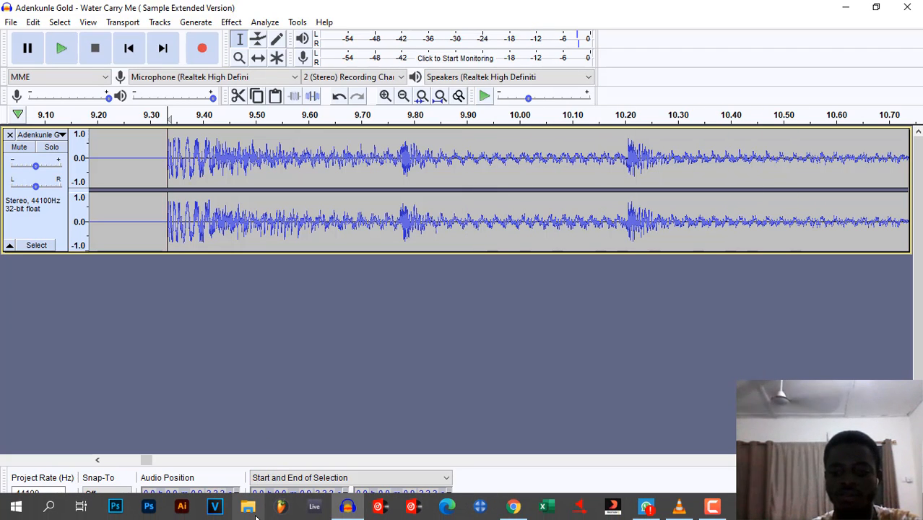
left_click(255, 518)
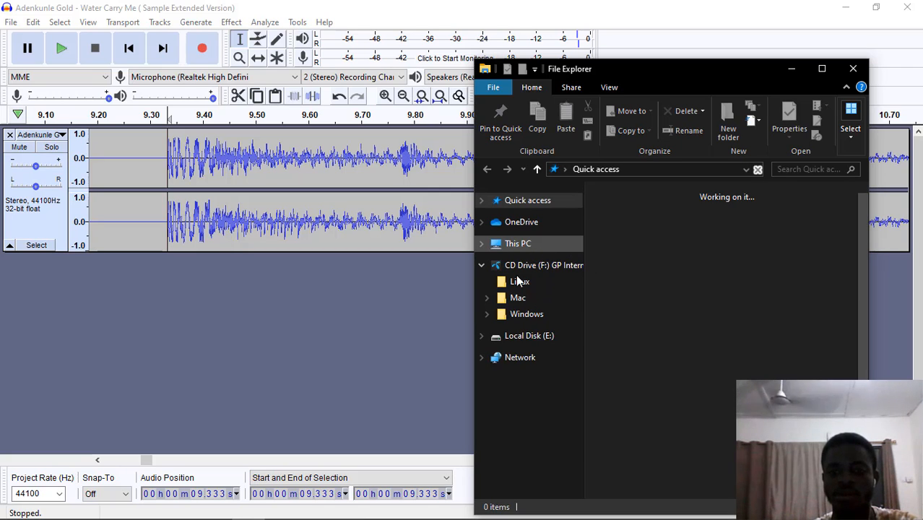
left_click(543, 278)
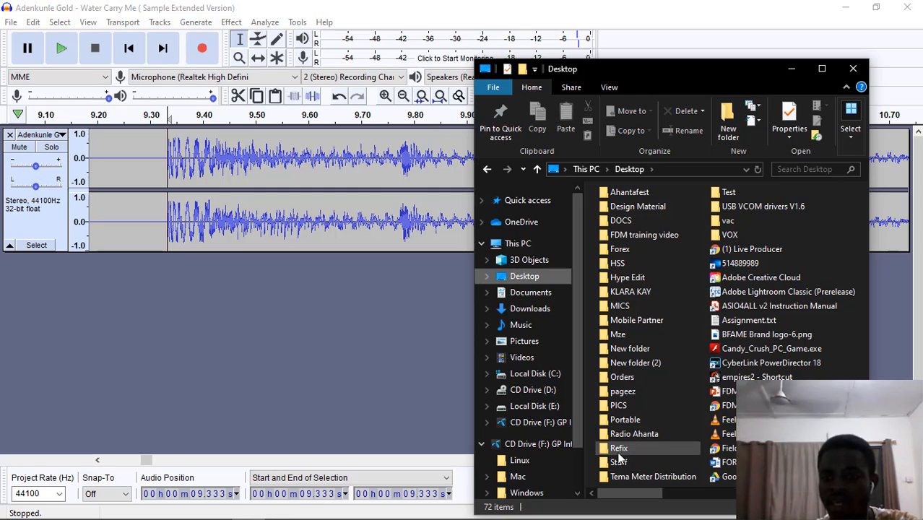
left_click(628, 271)
double_click(629, 271)
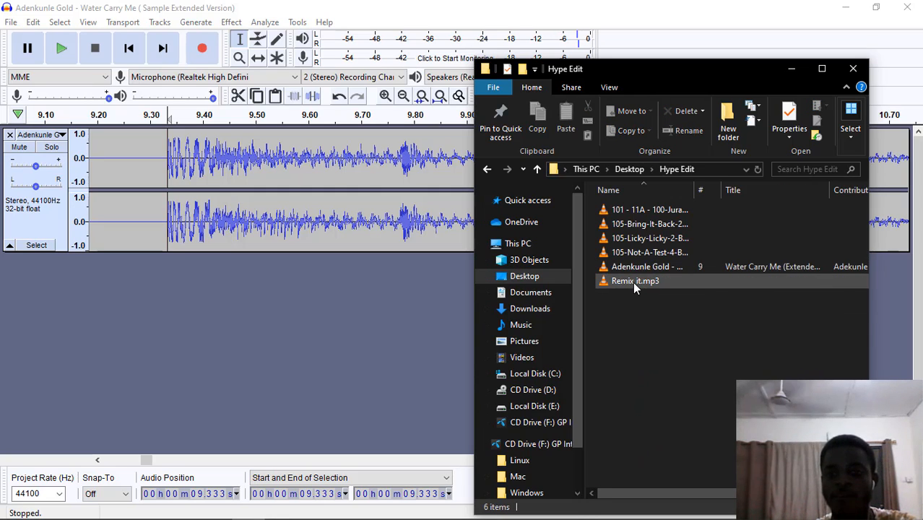
left_click(634, 285)
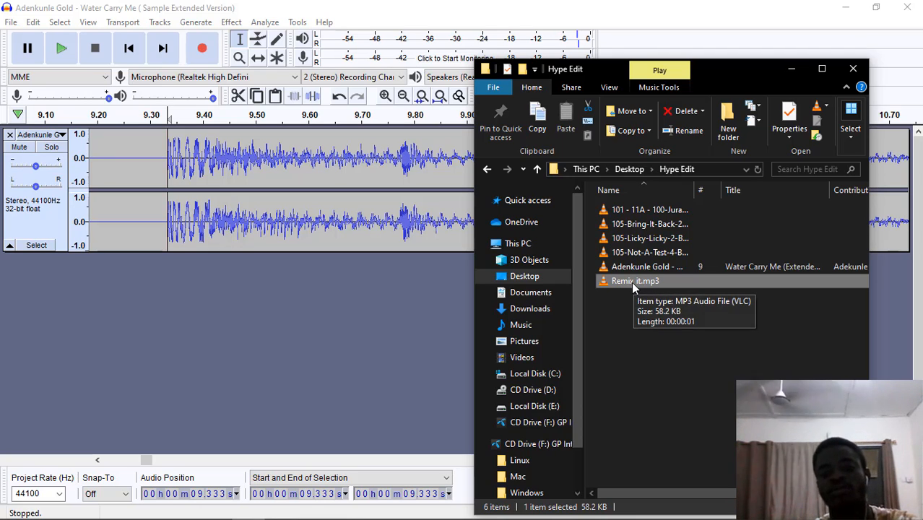
left_click_drag(633, 281, 167, 301)
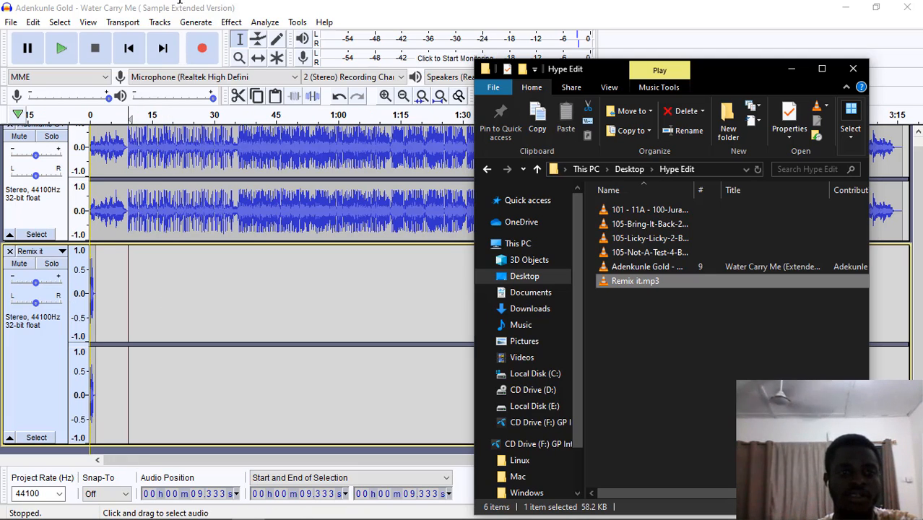
- Shift the Remix it clip to start at about 8.1 s, just before the beat, and reduce both tracks' heights
left_click(257, 57)
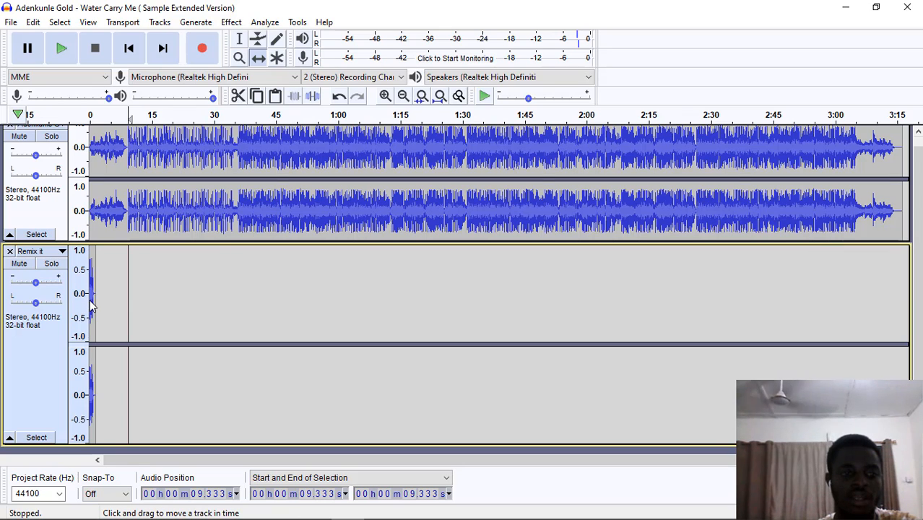
left_click_drag(114, 295, 124, 293)
scroll(122, 293, "up", 3, "ctrl")
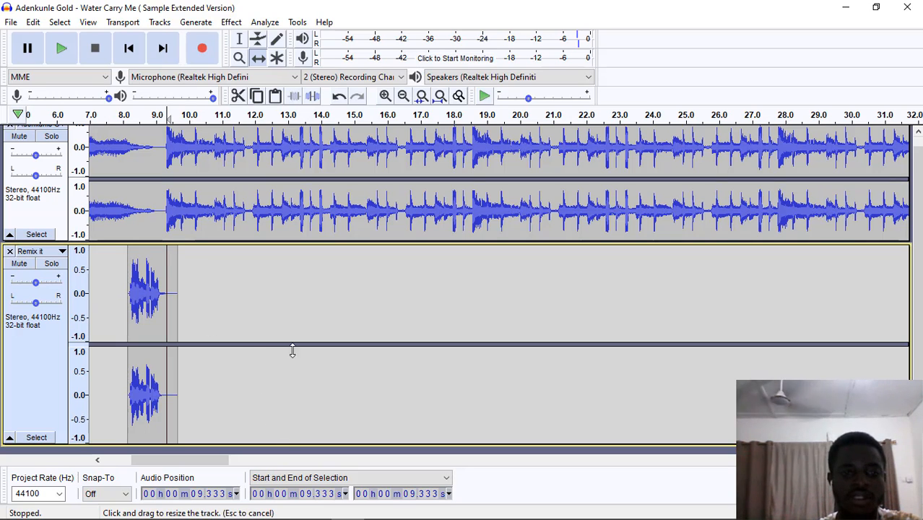
left_click_drag(292, 350, 293, 313)
left_click_drag(323, 245, 271, 231)
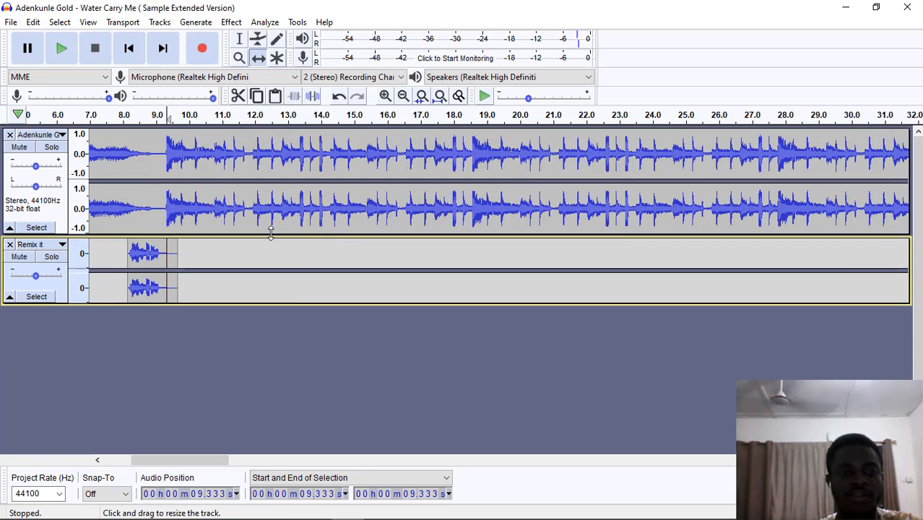
- Play the mix from about 7.95 s to check the Remix it drop, and reduce the song track's height further
left_click(121, 262)
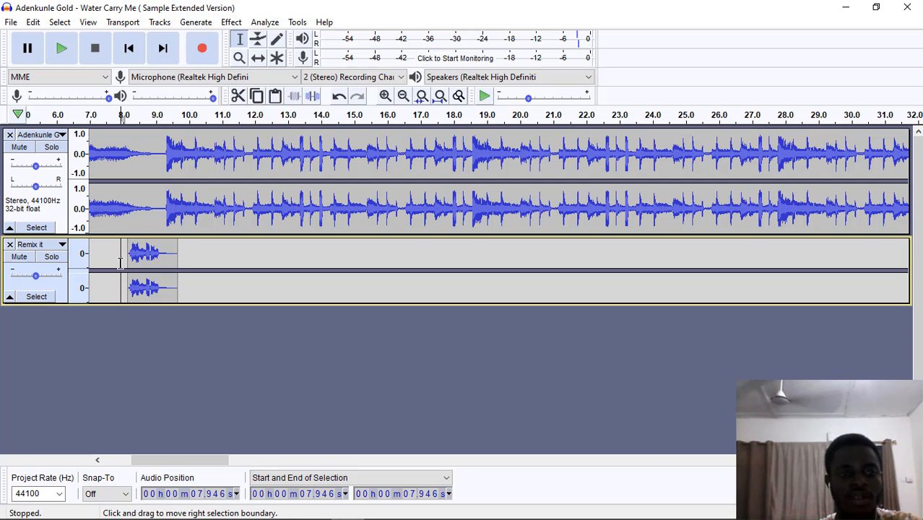
key("space")
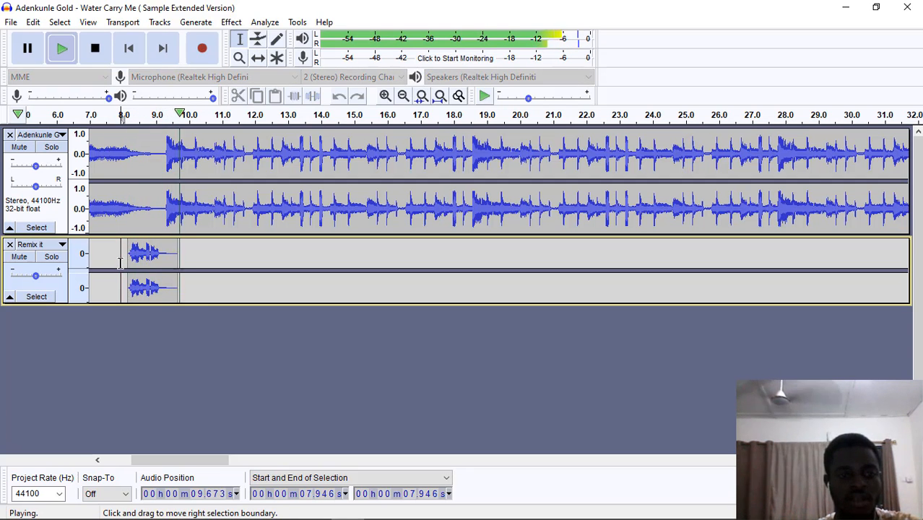
key("space")
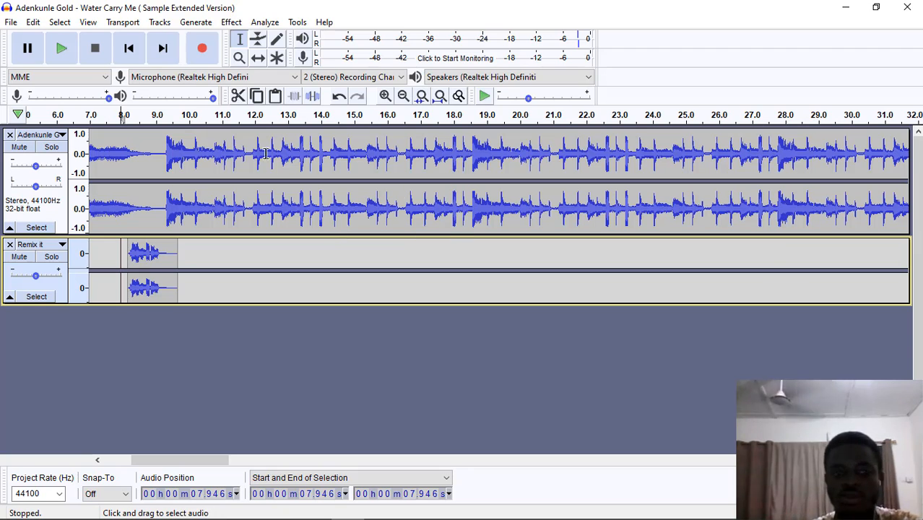
left_click_drag(241, 228, 241, 213)
- Audition 105-Not-A-Test-4-Bars-105bpm.mp3 from the Hype Edit folder in VLC media player and dismiss the player
mouse_move(509, 506)
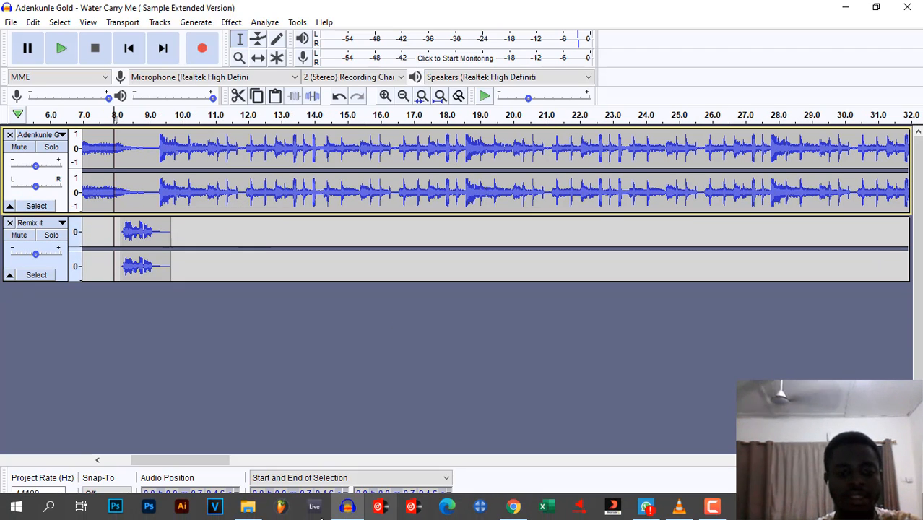
left_click(247, 507)
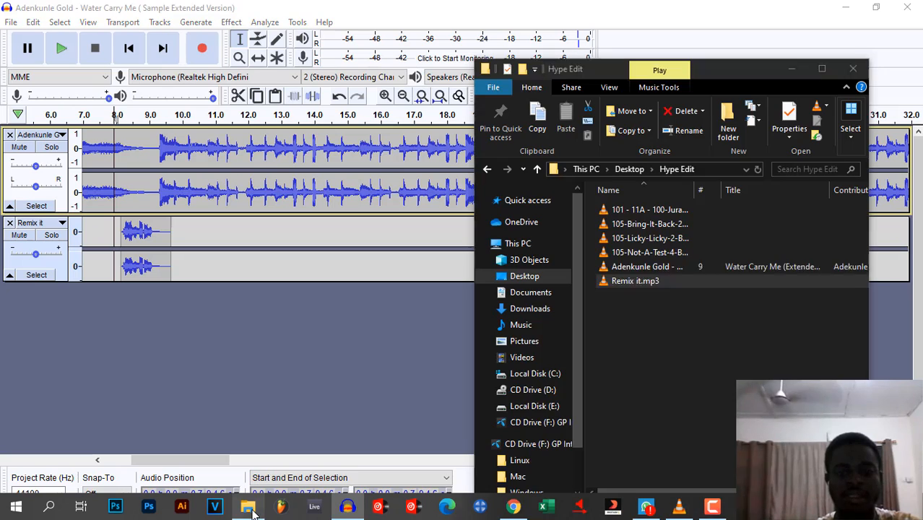
left_click(644, 254)
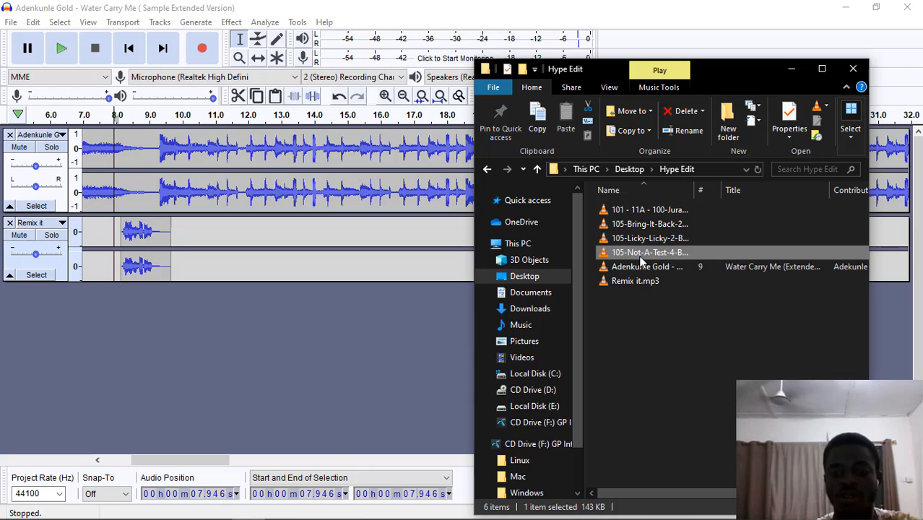
left_click(678, 507)
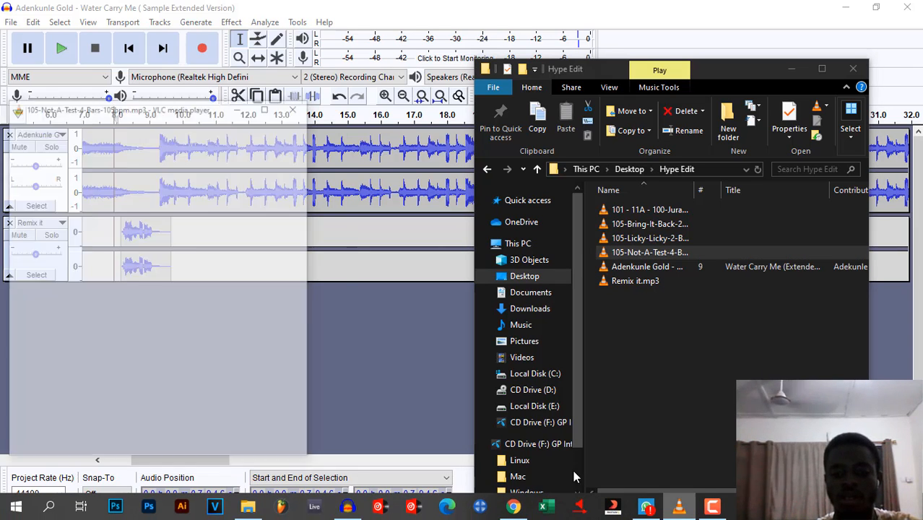
left_click(236, 60)
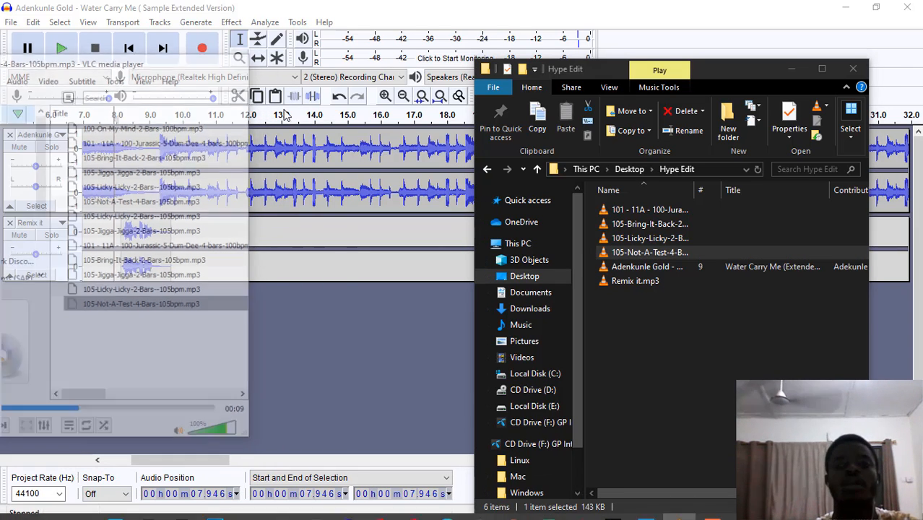
- Import the 105-Not-A-Test-4-Bars-105bpm.mp3 file as a third track and reduce the new track's height
left_click_drag(635, 250, 194, 353)
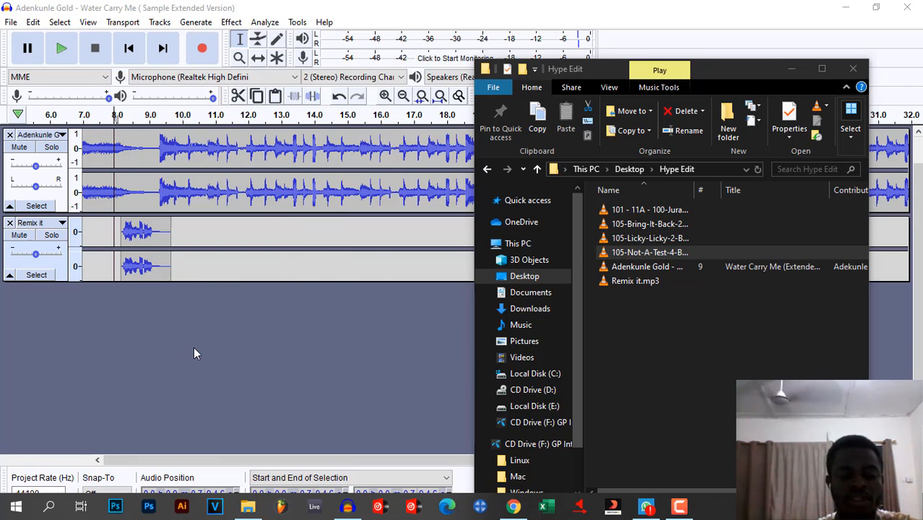
left_click_drag(220, 449, 234, 346)
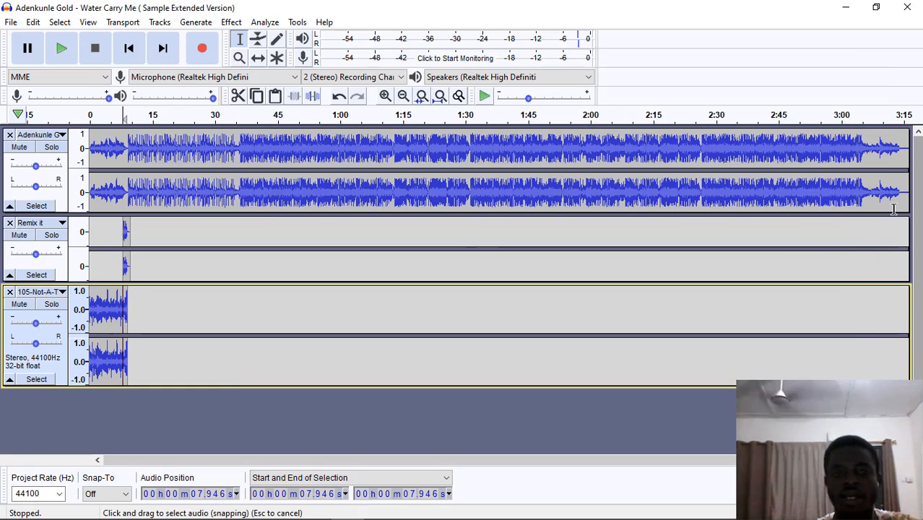
left_click(530, 189)
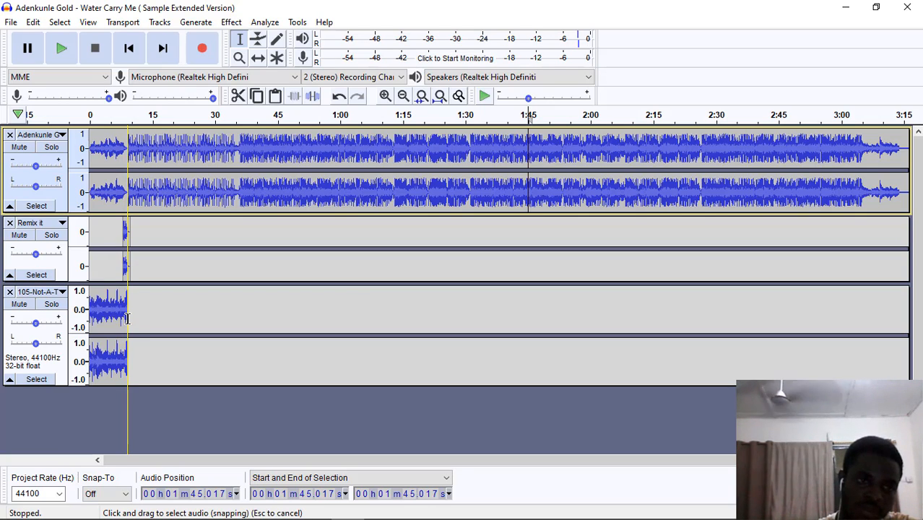
- Change the tempo of the whole 105-Not-A-Test clip to 104.00 beats per minute
left_click_drag(127, 319, 88, 319)
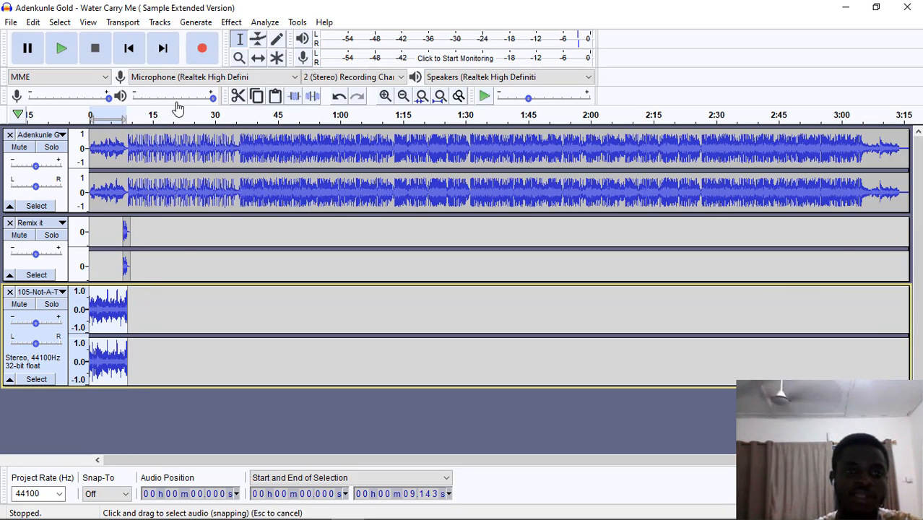
left_click(235, 28)
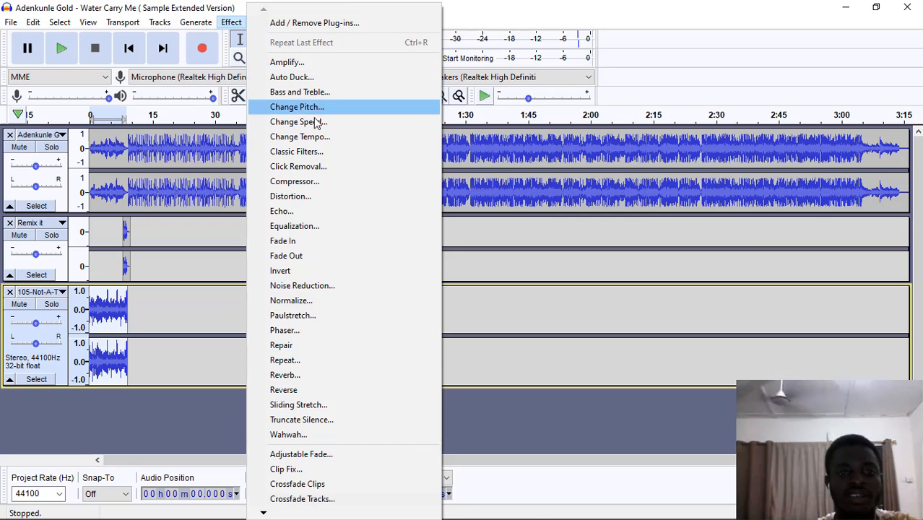
left_click(303, 137)
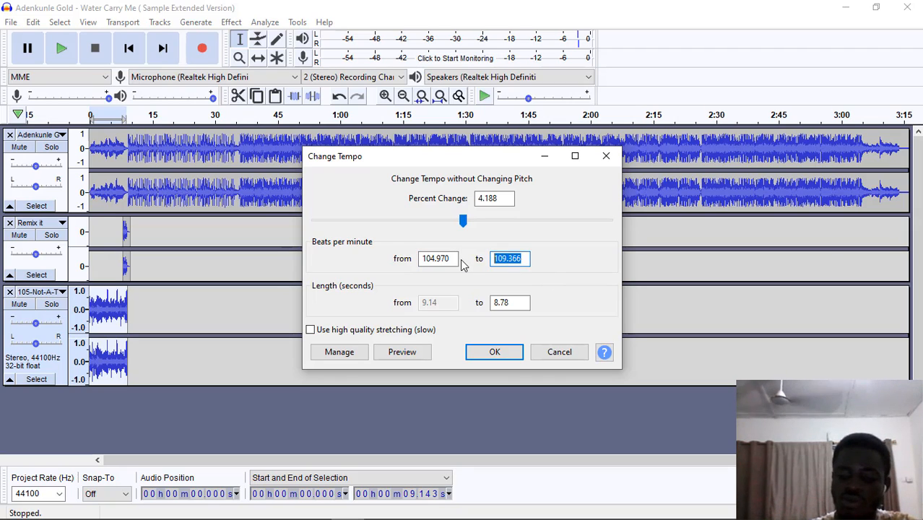
type("104.00")
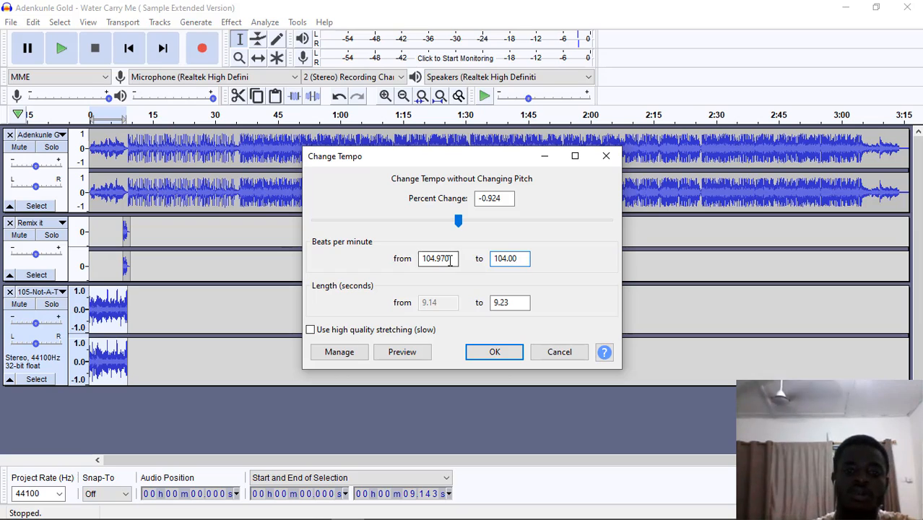
left_click(495, 351)
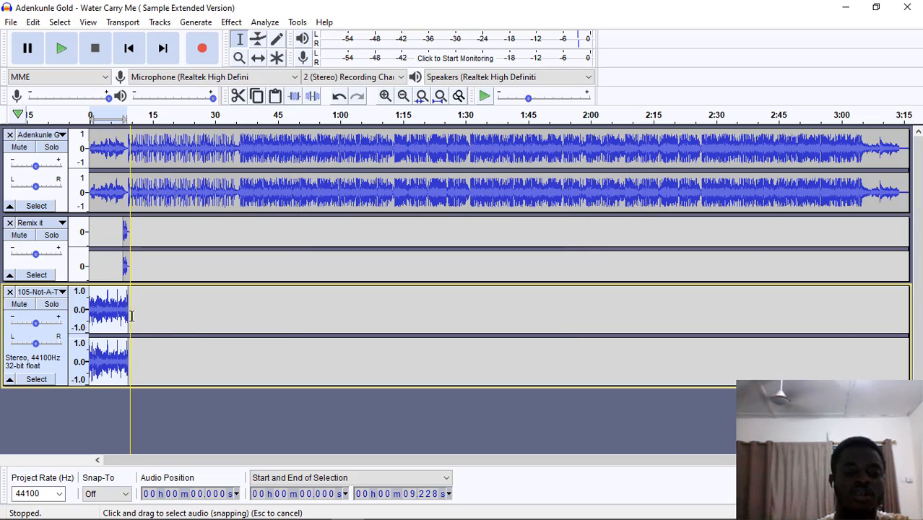
- Move the 105-Not-A-Test clip along its track so it starts at about 9.66 s, near the song's beat entry
left_click(259, 59)
left_click_drag(101, 315, 142, 313)
key("ctrl+1")
key("ctrl+1")
key("ctrl+1")
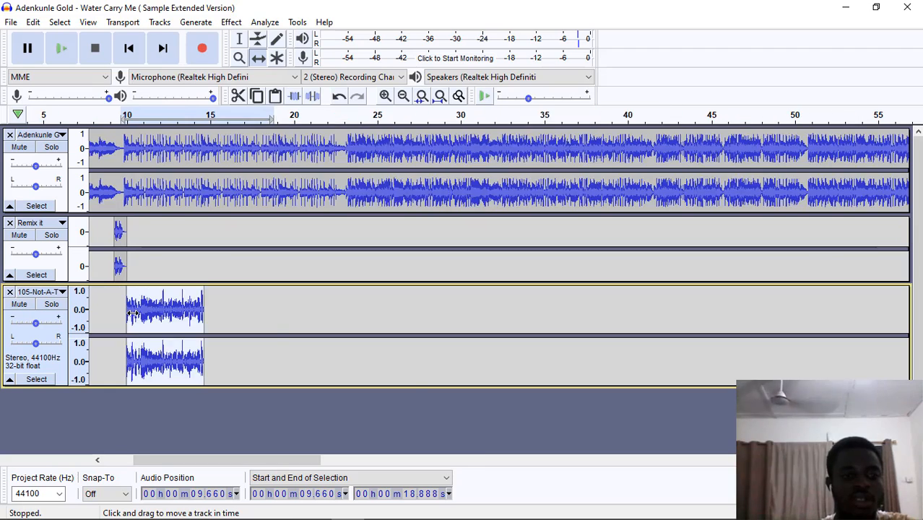
left_click_drag(179, 463, 143, 462)
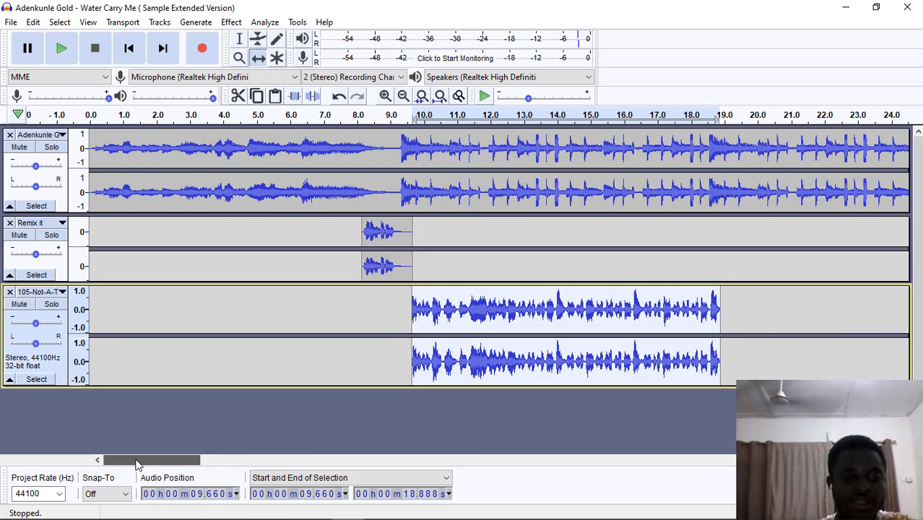
- Play the mix from about 9.16 s to check how the 105-Not-A-Test clip lines up with the beat
left_click(239, 39)
left_click(395, 203)
key("space")
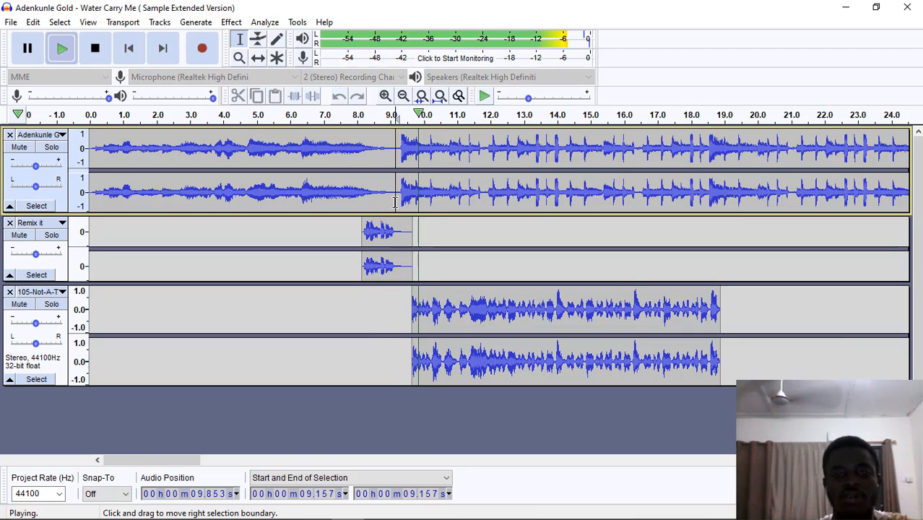
key("space")
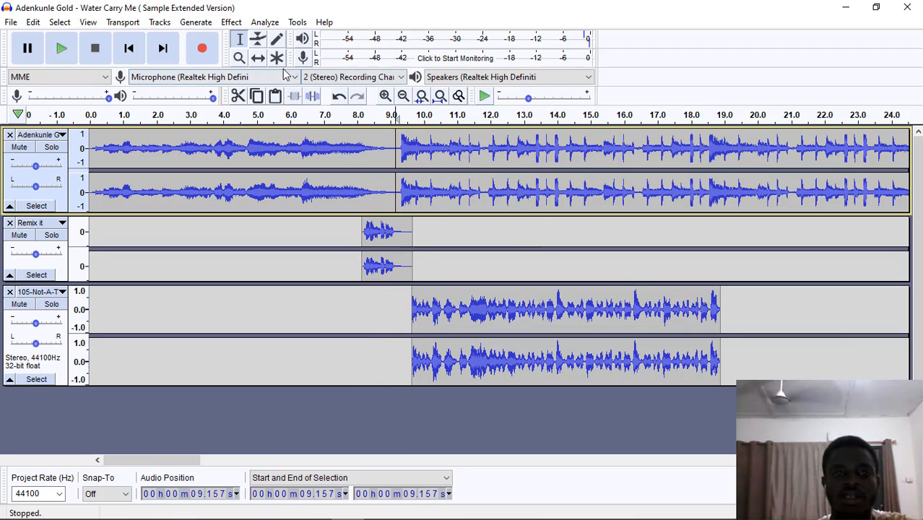
- Shift the 105-Not-A-Test clip earlier to start at about 9.4 s and play the mix to check its timing
left_click(258, 58)
left_click_drag(476, 300, 469, 299)
key("space")
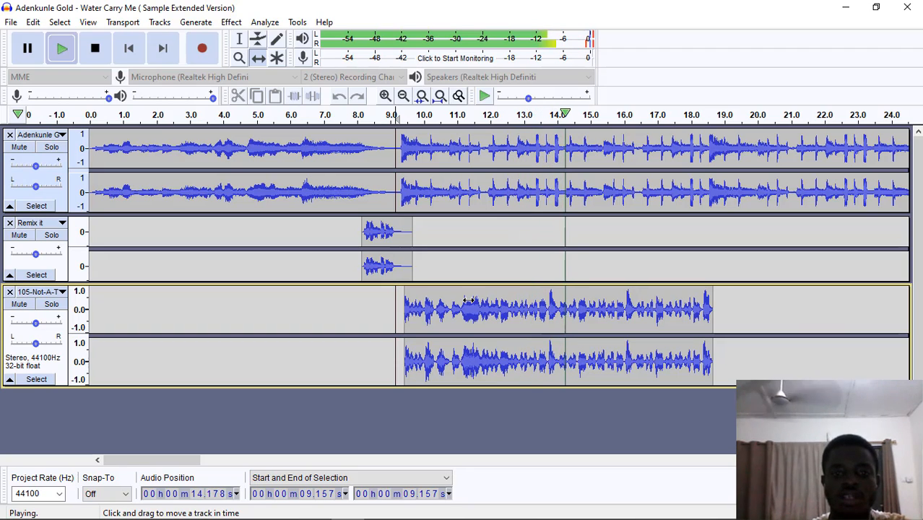
key("space")
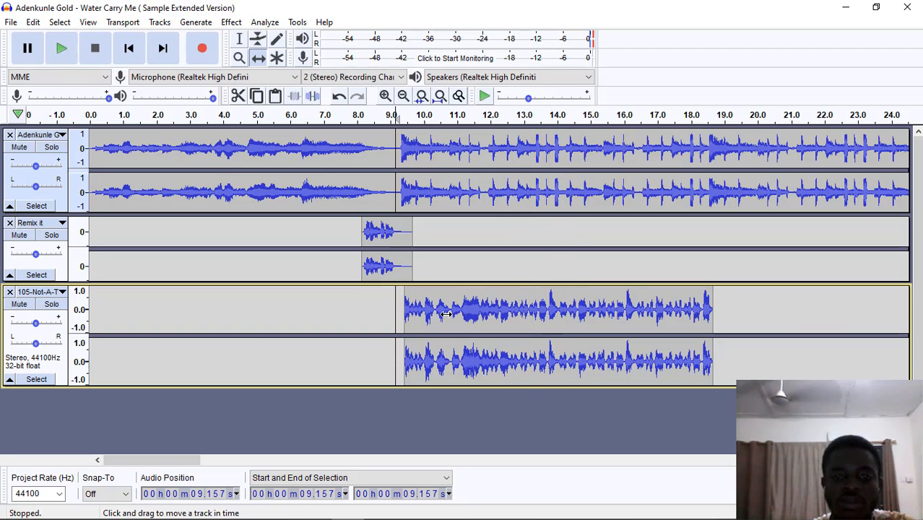
- Align the 105-Not-A-Test clip's start with the beat's entry at about 9.36 s and play the whole clip with the song
left_click_drag(446, 314, 442, 315)
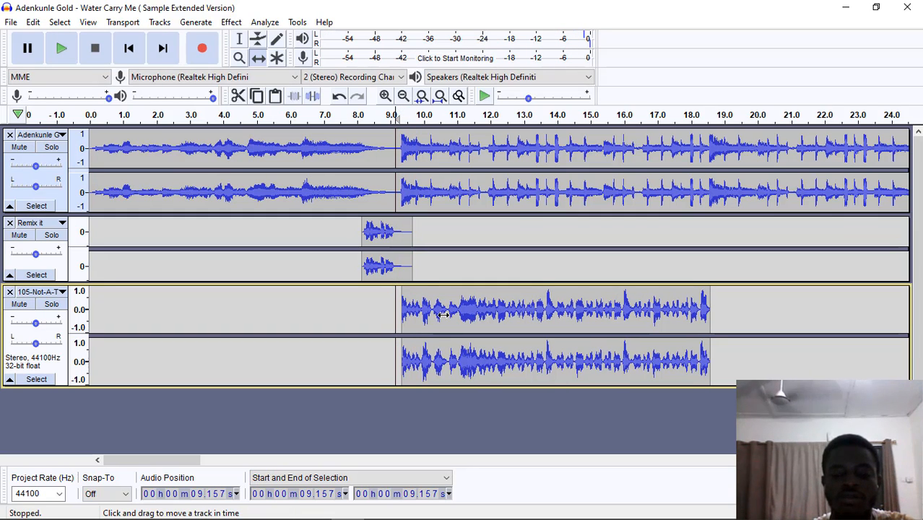
key("space")
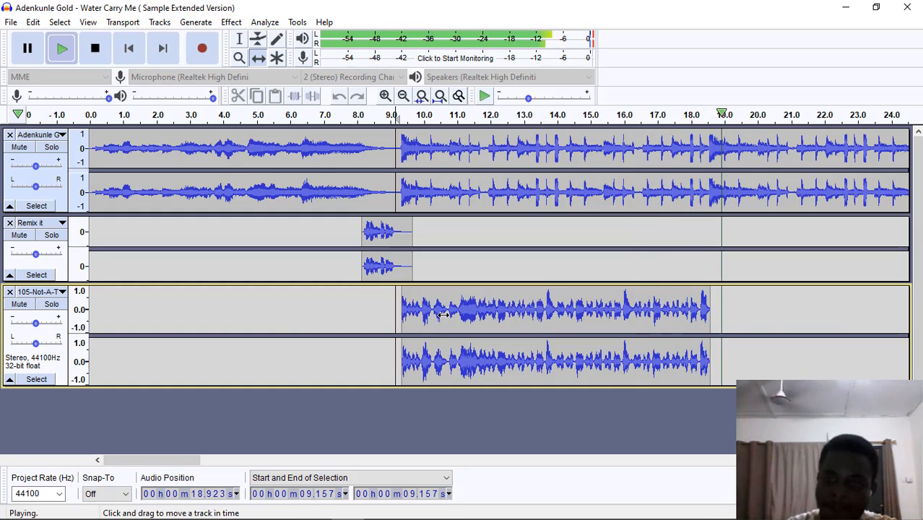
key("space")
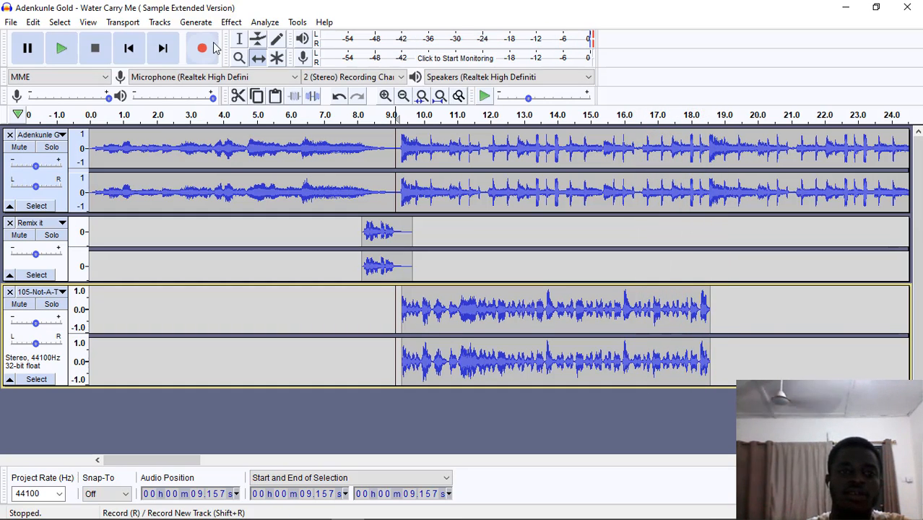
- Copy the whole 105-Not-A-Test clip and paste it into the Remix it track at about 18.25 s
left_click(239, 39)
left_click_drag(402, 321, 709, 319)
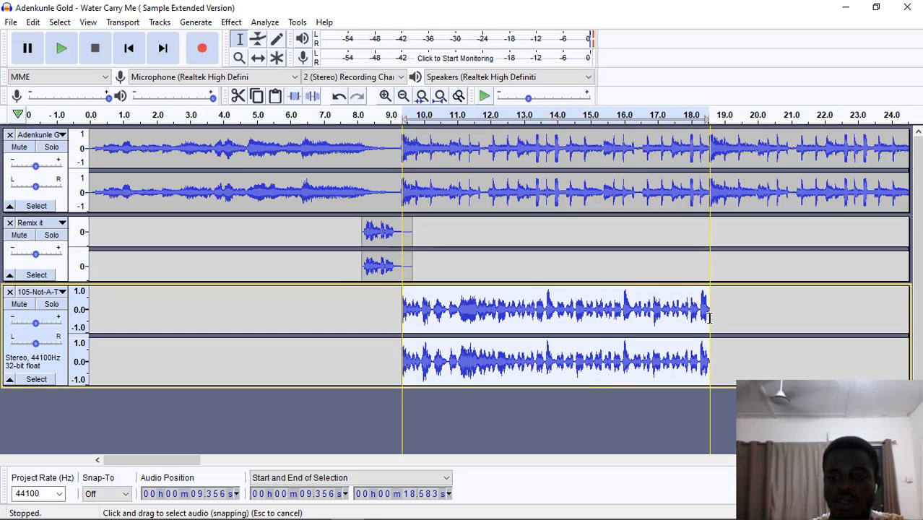
left_click(698, 265)
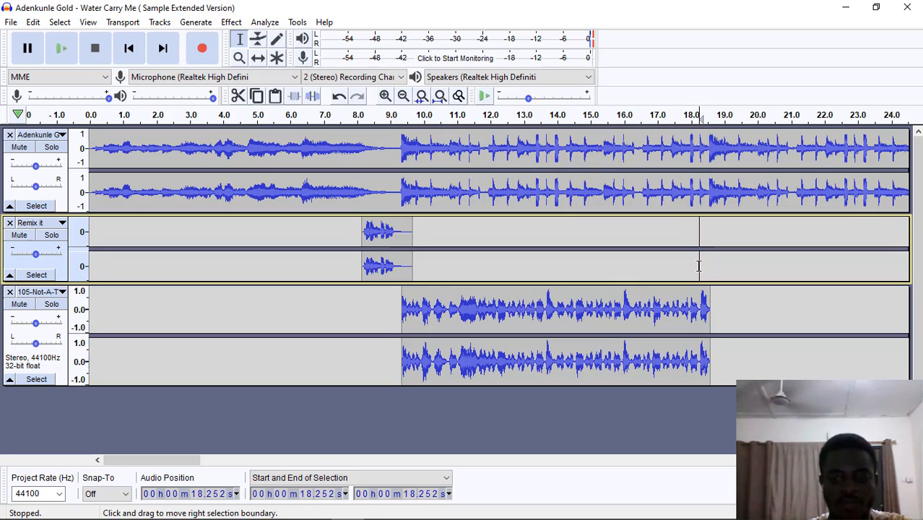
key("ctrl+v")
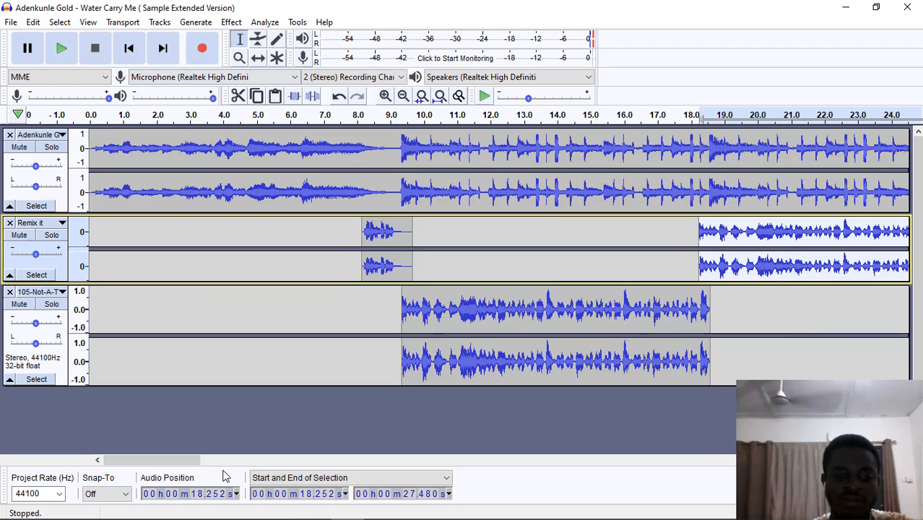
- Shift the pasted clip on the Remix it track slightly so it starts at about 18.31 s
left_click_drag(160, 462, 224, 472)
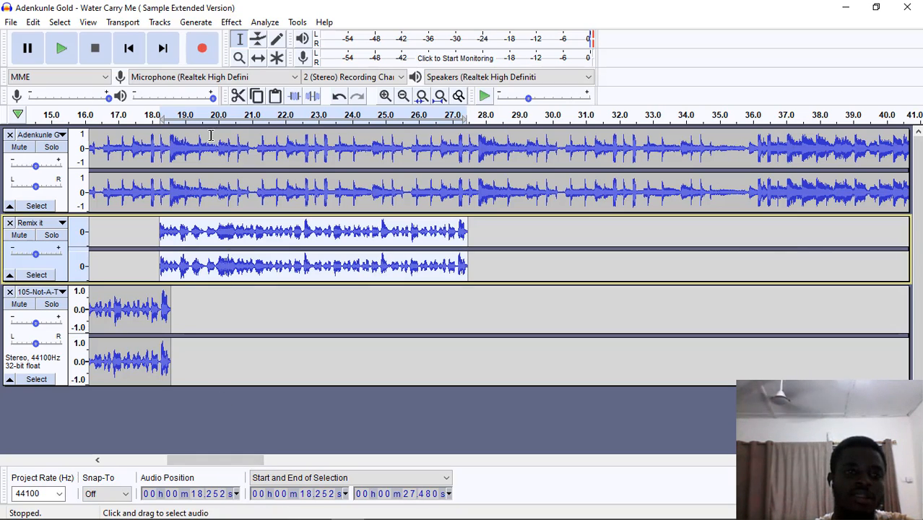
left_click(258, 58)
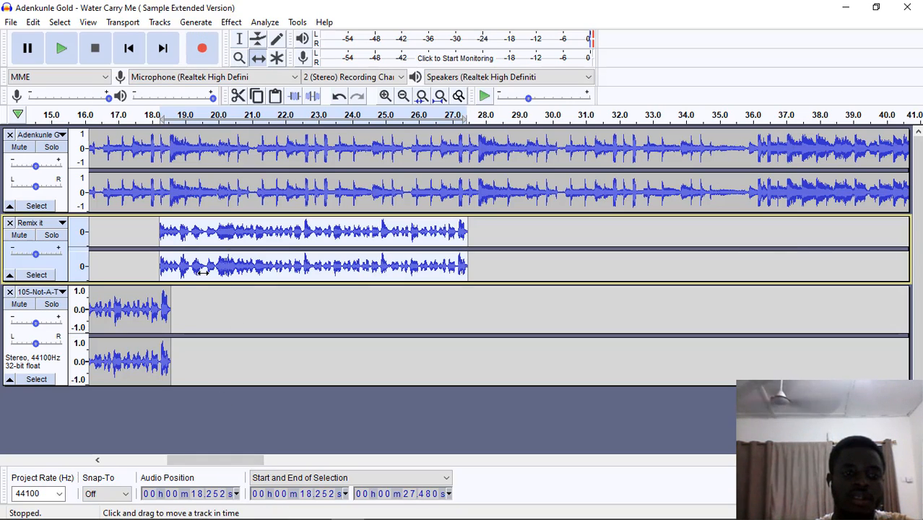
left_click_drag(194, 263, 196, 263)
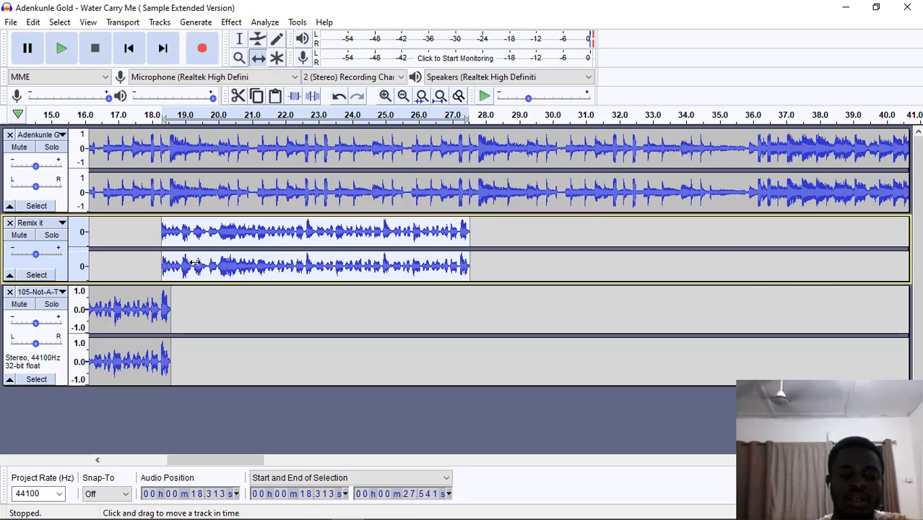
- Play the mix from the 105-Not-A-Test clip's start at about 9.36 s through the transition into the pasted copy
left_click_drag(251, 457, 184, 473)
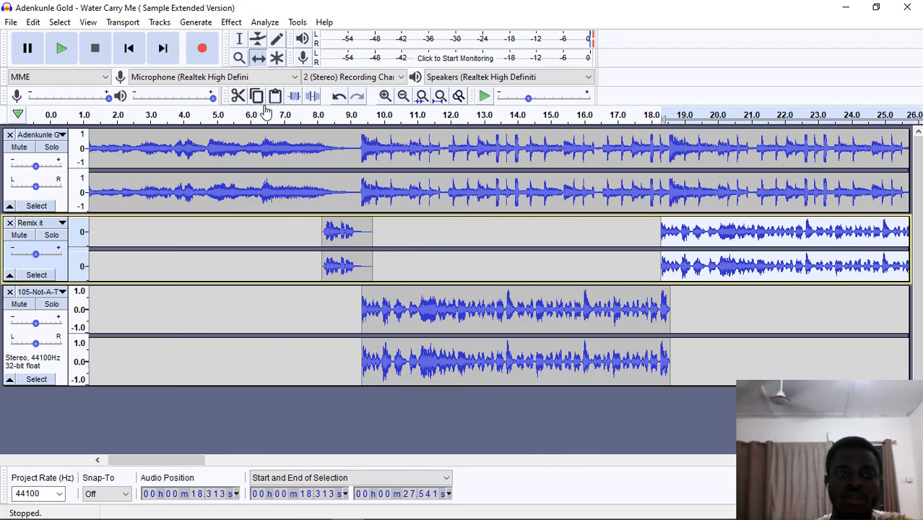
left_click(361, 310)
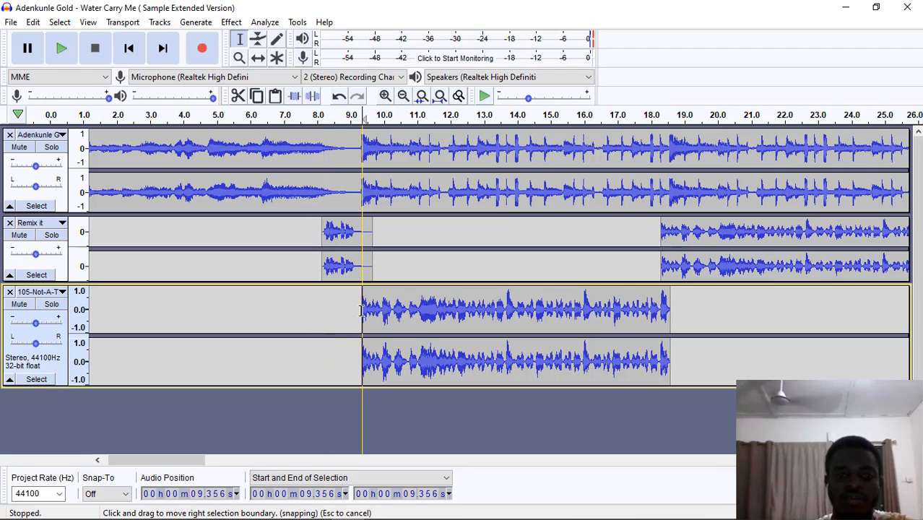
key("space")
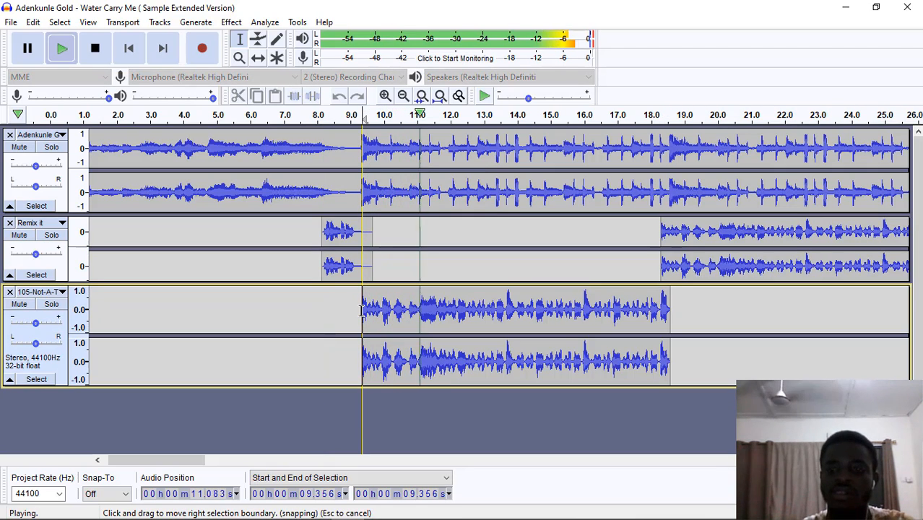
left_click_drag(177, 462, 209, 464)
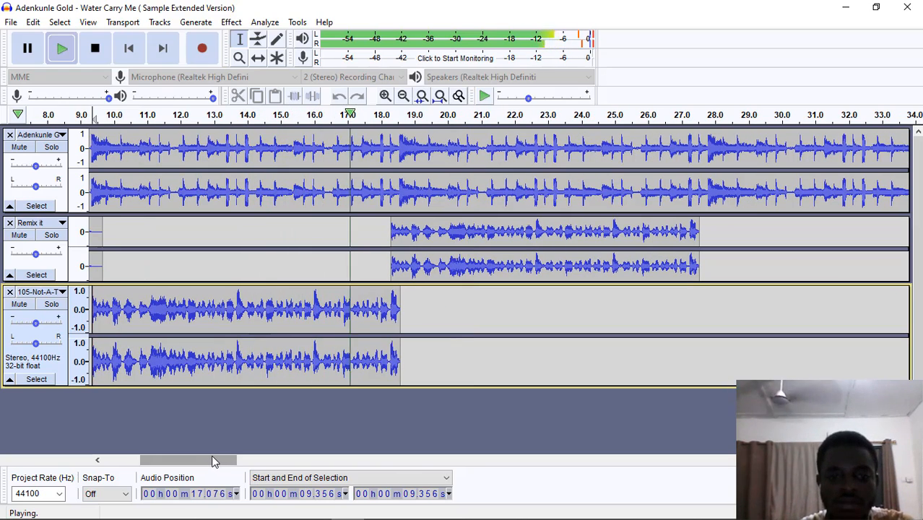
key("space")
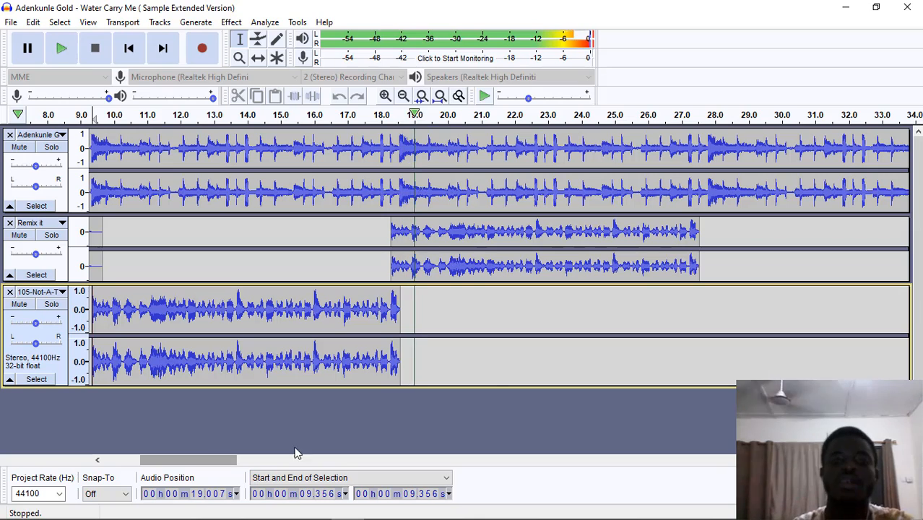
- Delete the pasted 105-Not-A-Test copy from the Remix it track
left_click(390, 254)
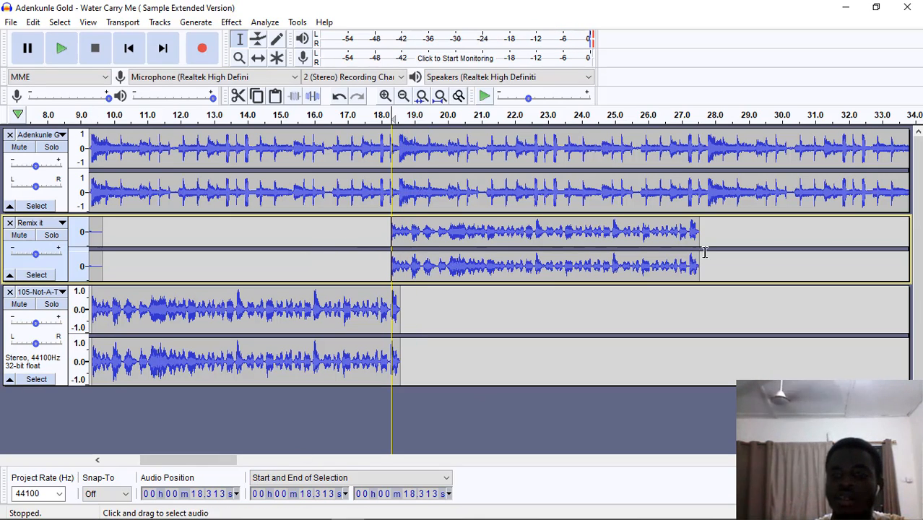
left_click(690, 264, "shift")
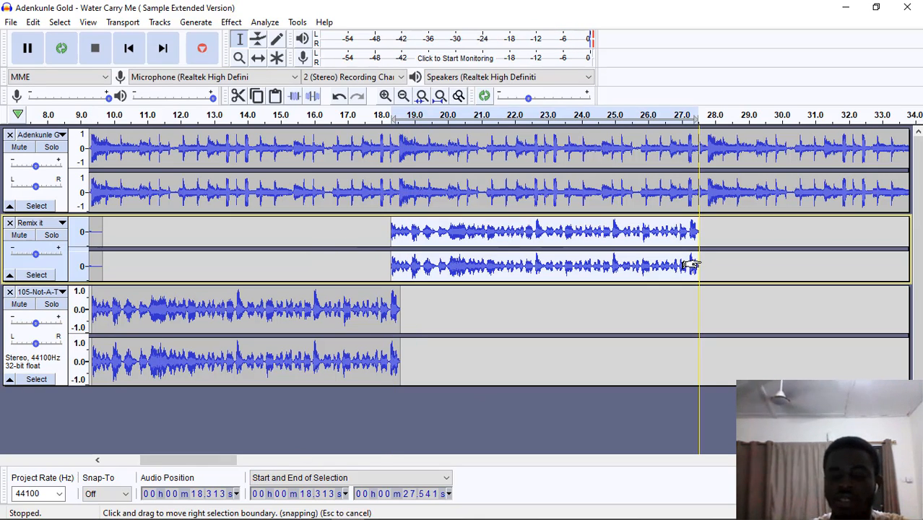
key("Delete")
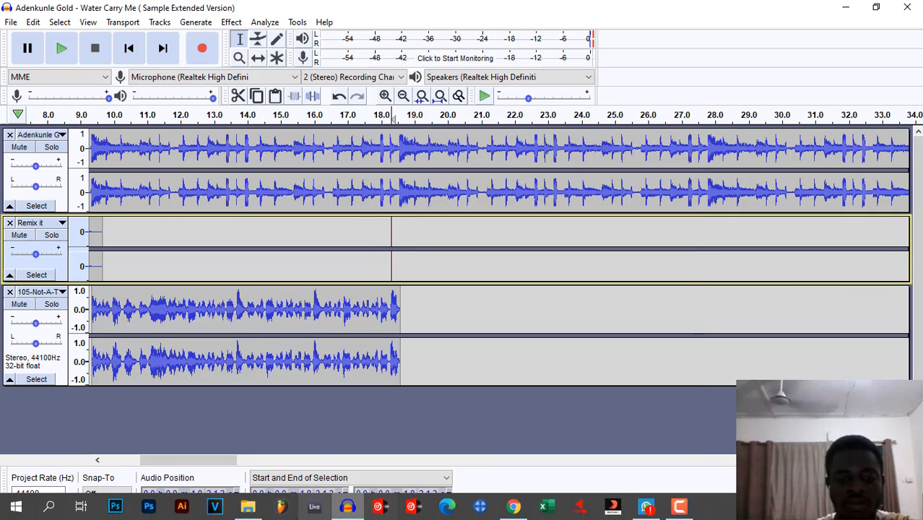
- Audition 101 - 11A - 100-Jurassic-5-Dum-Dee-4-bars-100bpm.mp3 from the Hype Edit folder in VLC media player and dismiss the player
left_click(245, 509)
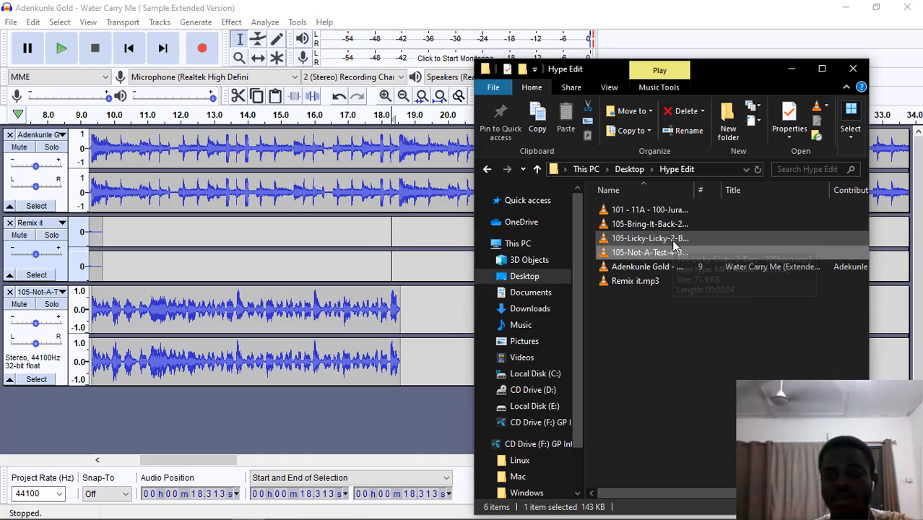
left_click(652, 210)
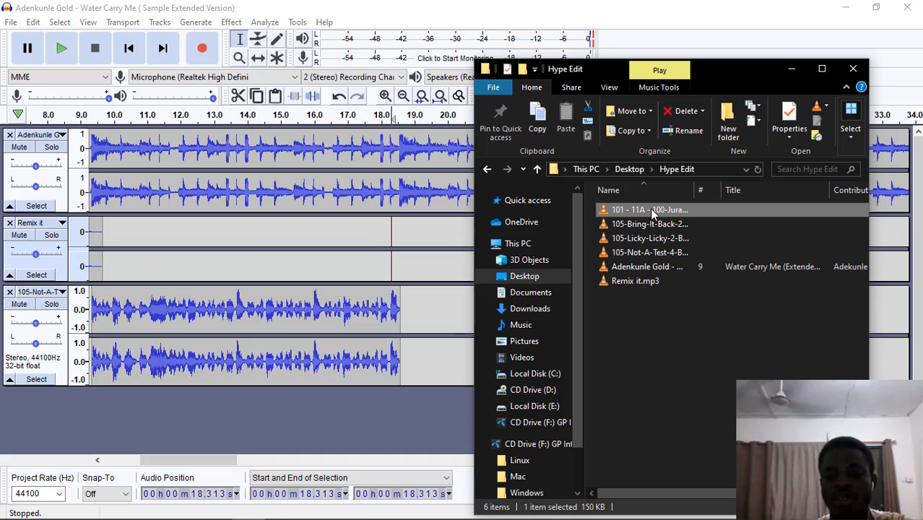
double_click(652, 210)
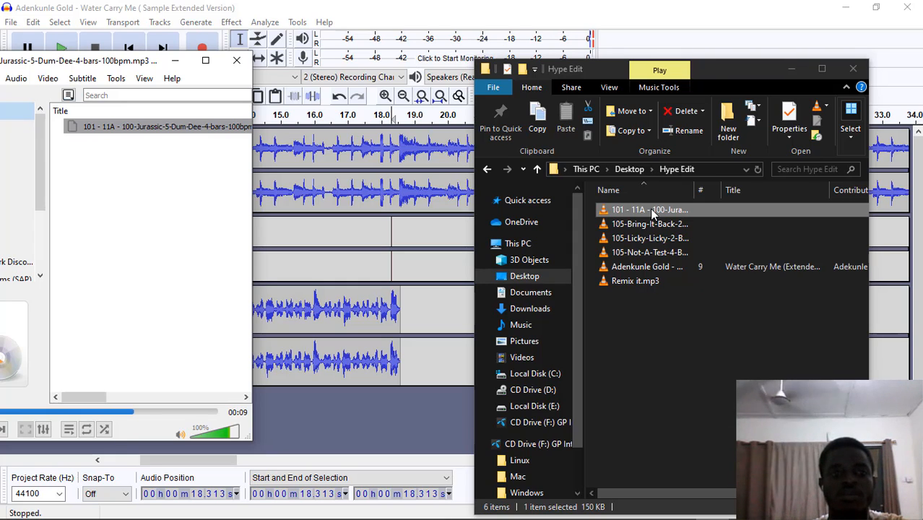
left_click(237, 60)
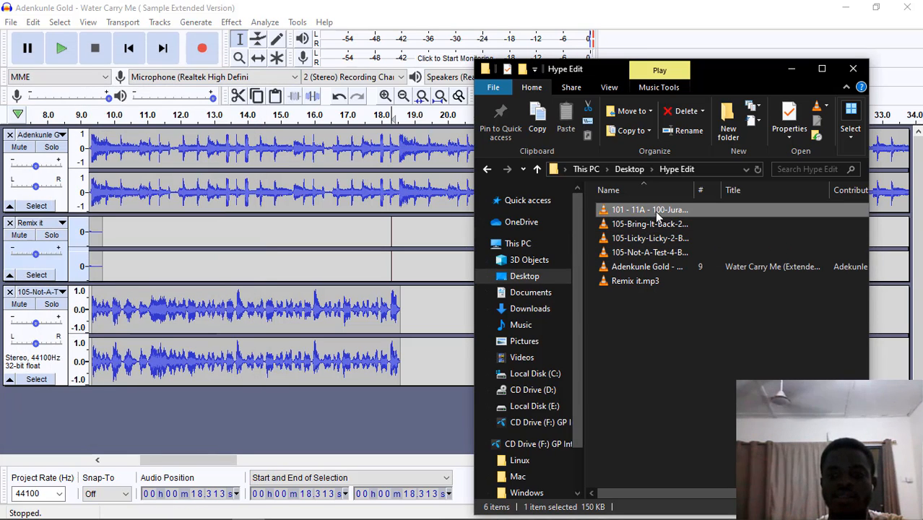
- Import the 100-Jurassic-5-Dum-Dee-4-bars-100bpm.mp3 file as a fourth track and reduce the new track's height
left_click_drag(655, 212, 415, 273)
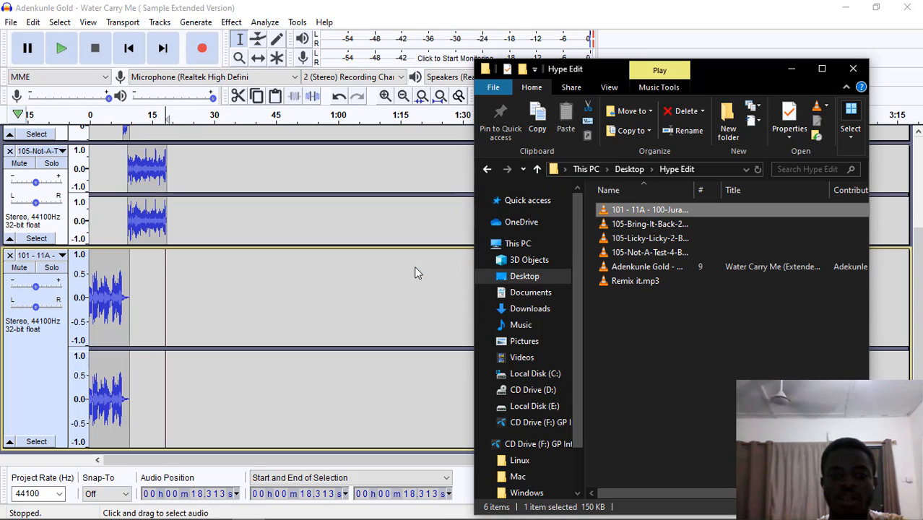
left_click(792, 69)
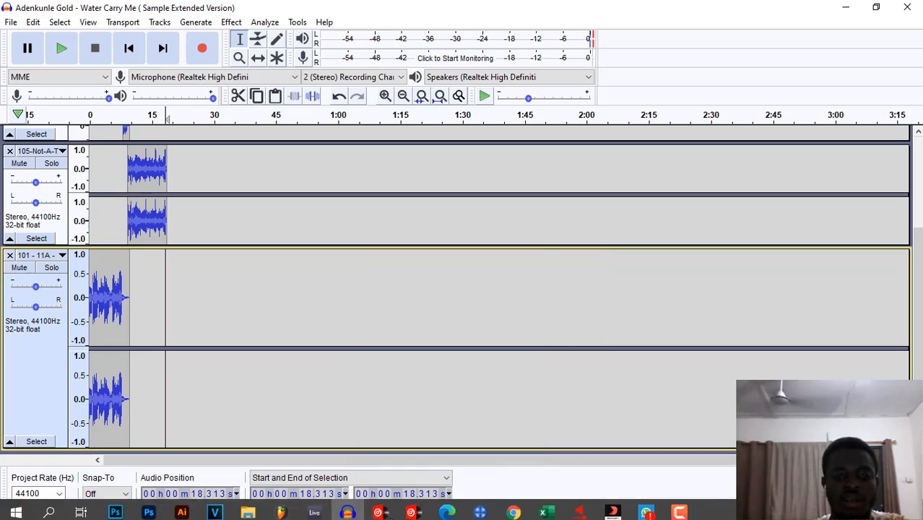
left_click_drag(351, 449, 342, 324)
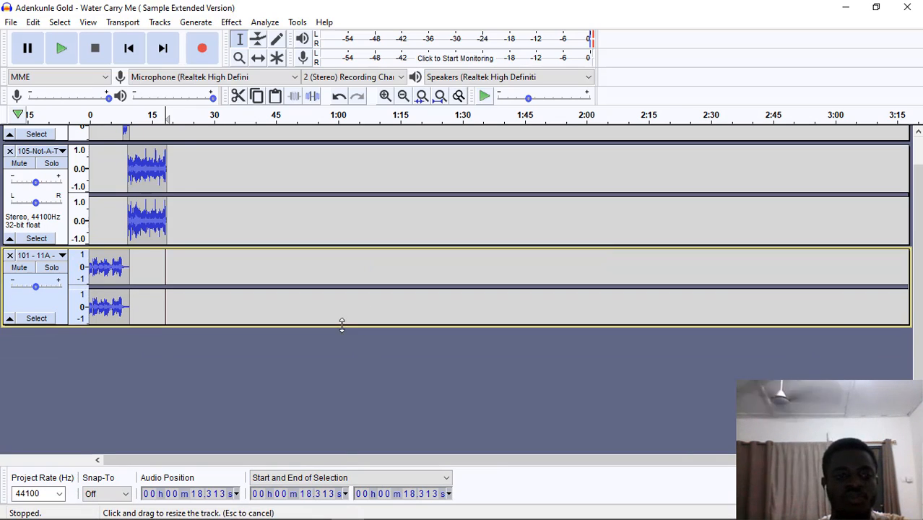
- Change the tempo of the whole Jurassic-5-Dum-Dee clip from 99.820 to 104.000 beats per minute
left_click_drag(131, 264, 78, 289)
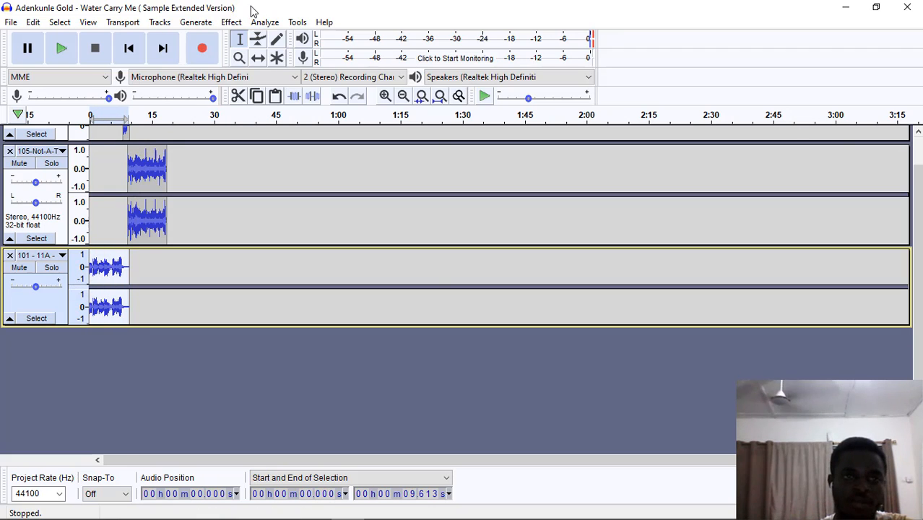
left_click(233, 23)
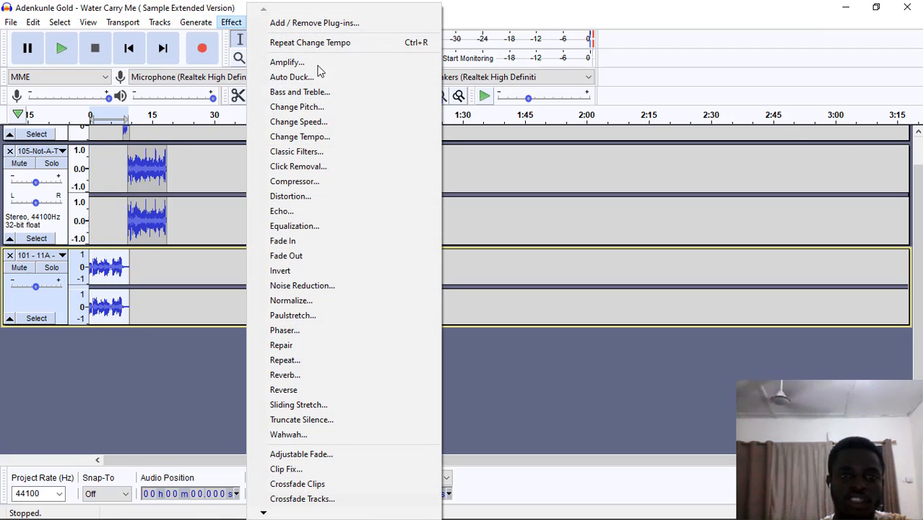
left_click(323, 137)
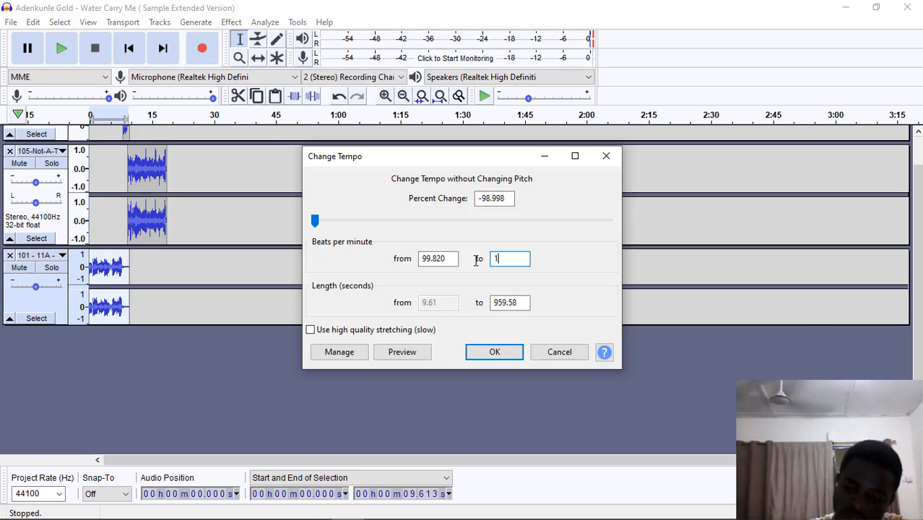
type("04.000")
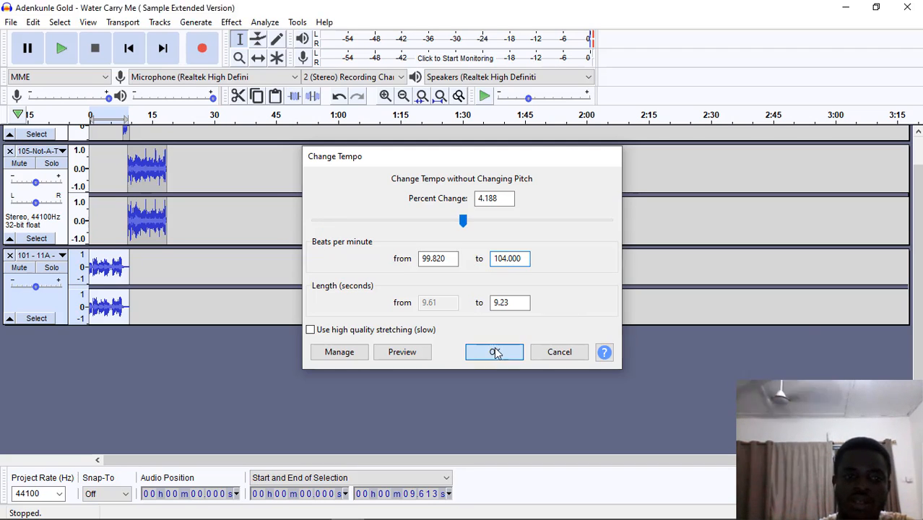
left_click(494, 351)
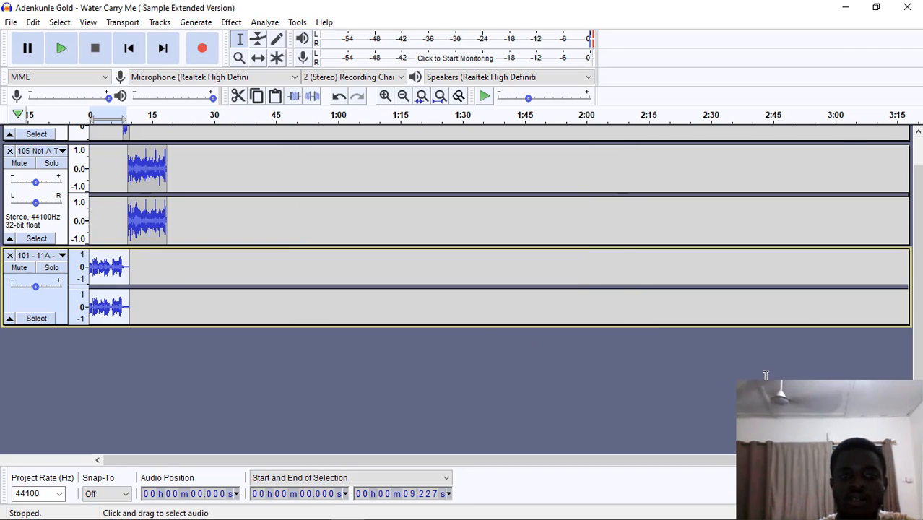
- Move the tempo-matched Jurassic-5-Dum-Dee clip onto the Remix it track, starting at 18.583 s where the 105-Not-A-Test clip ends
scroll(919, 355, "up", 3)
scroll(846, 346, "up", 1)
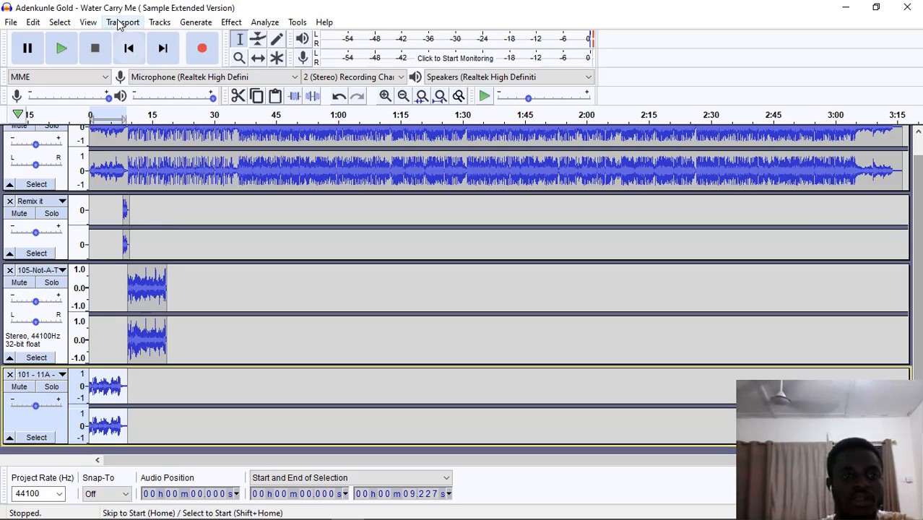
left_click(258, 58)
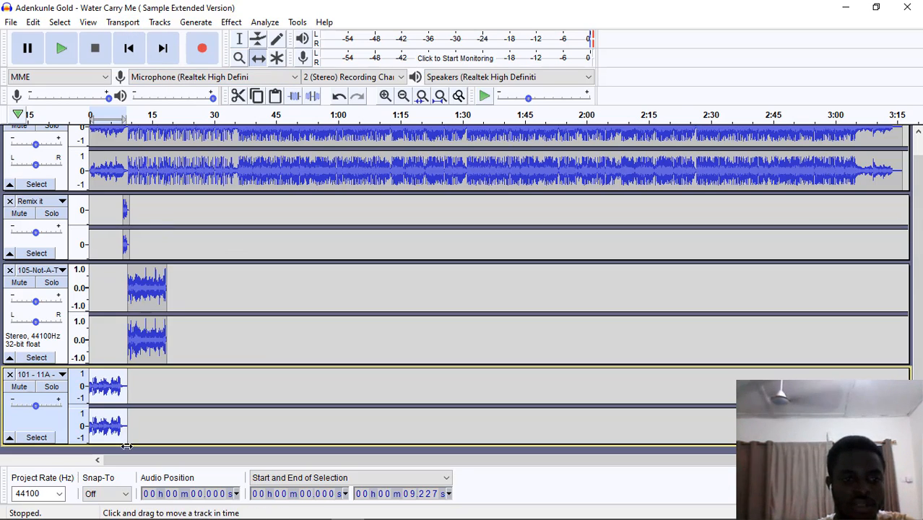
left_click_drag(102, 394, 177, 249)
scroll(174, 329, "up", 2)
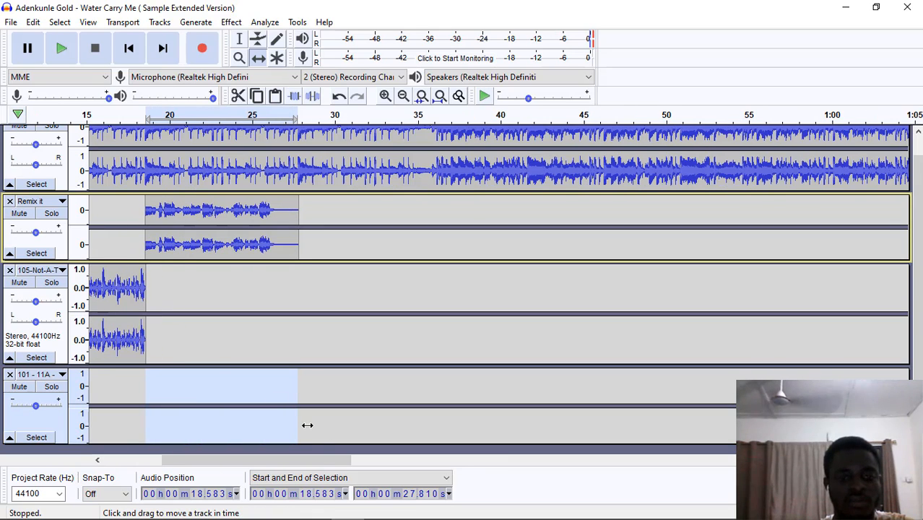
left_click_drag(240, 464, 229, 464)
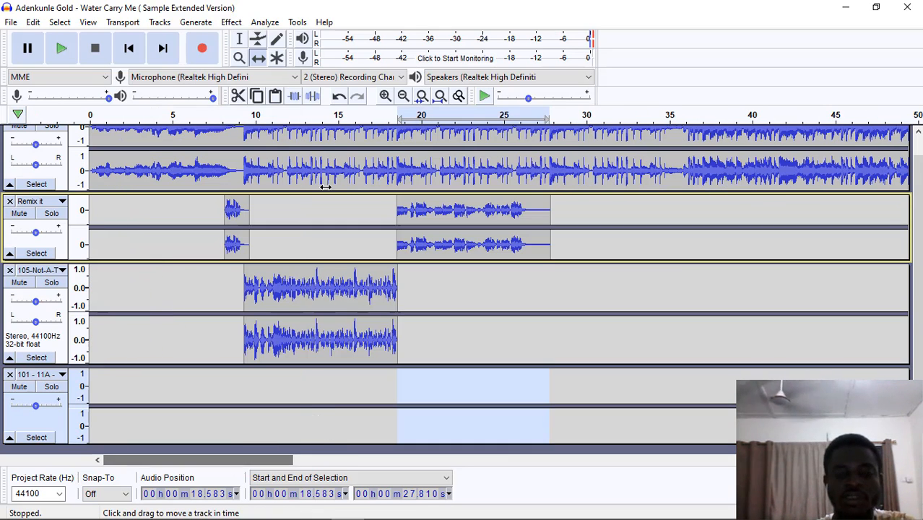
- Play the mix from about 14.8 s to check the transition from the 105-Not-A-Test clip into the Jurassic-5-Dum-Dee clip
left_click(240, 40)
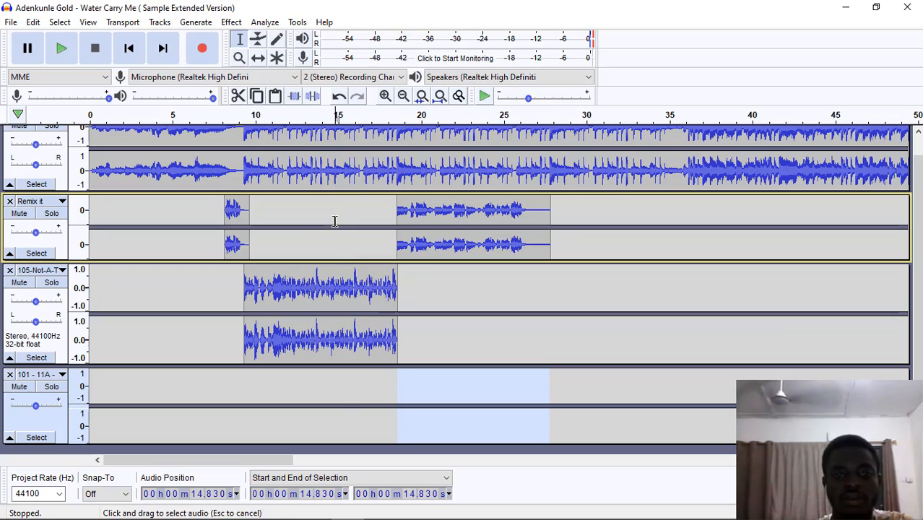
left_click(335, 216)
key("space")
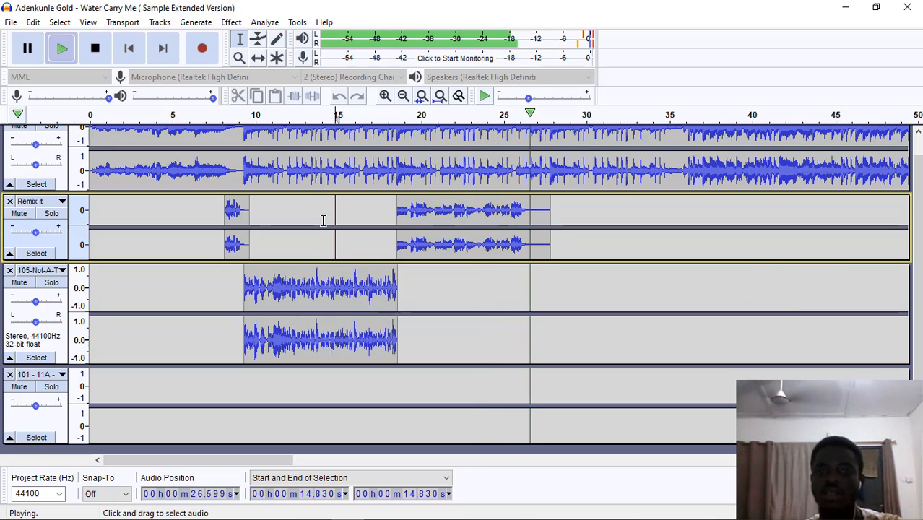
key("space")
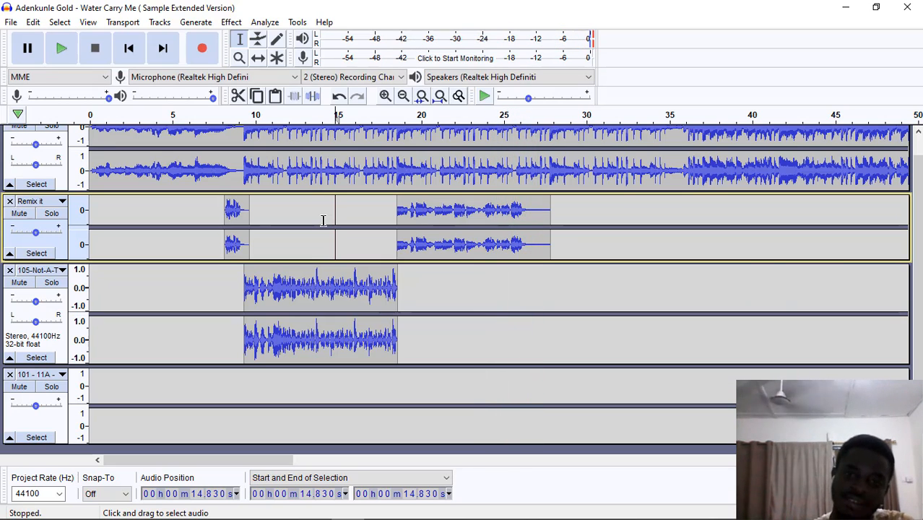
scroll(916, 303, "up", 1)
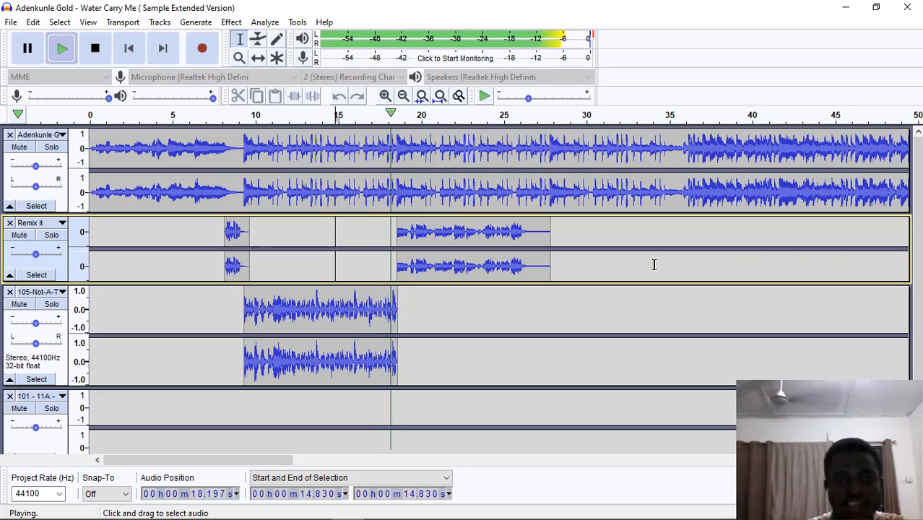
key("space")
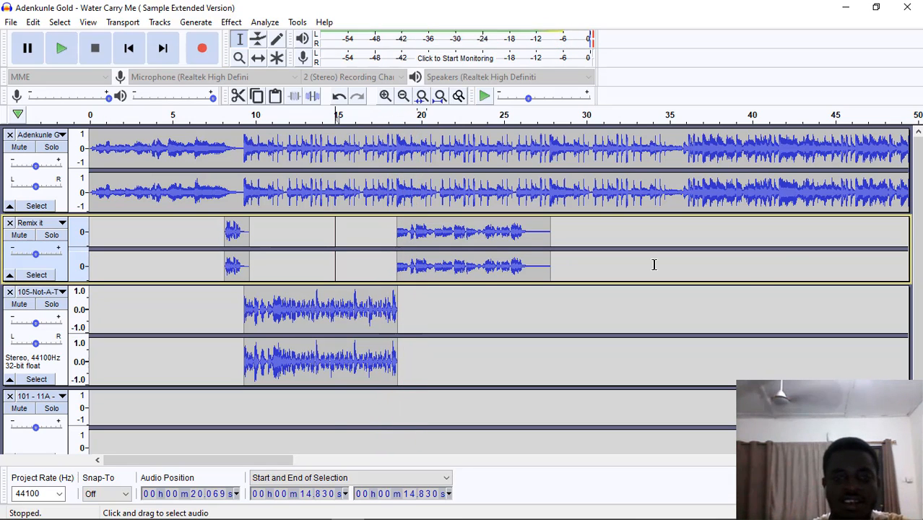
key("space")
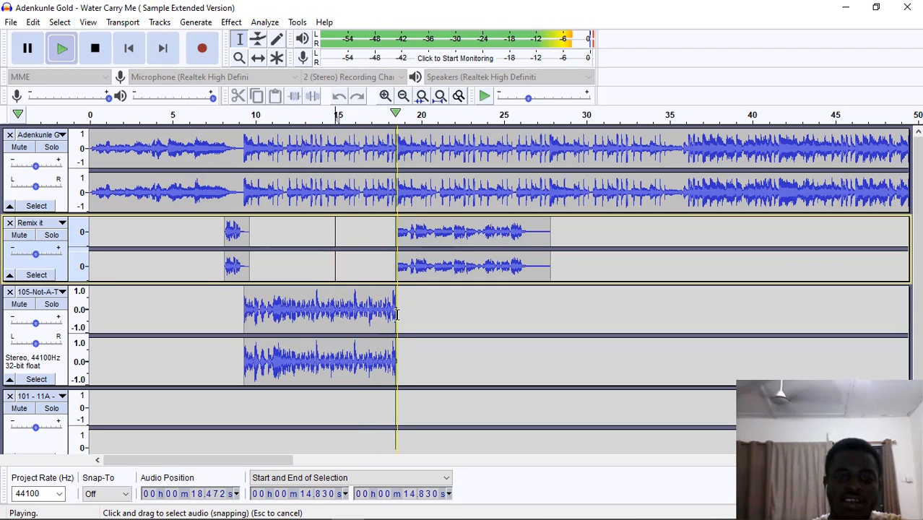
key("space")
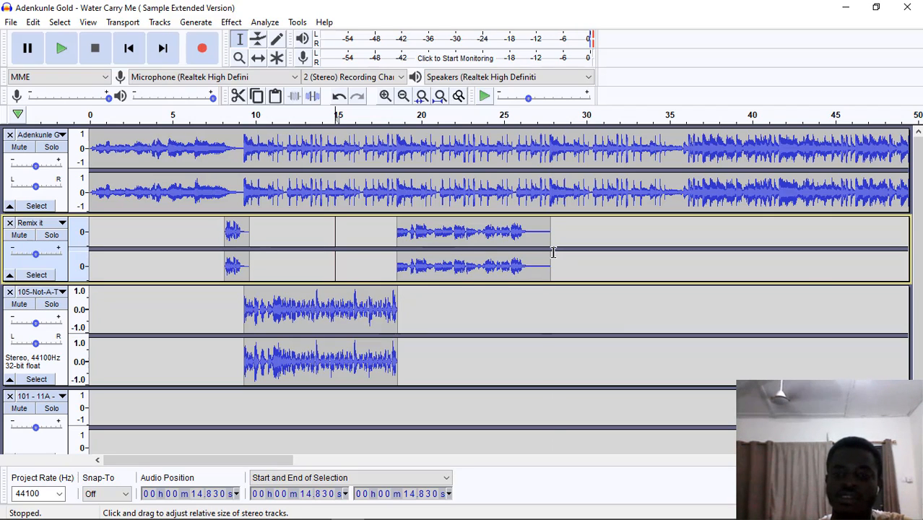
- Play the mix from about 25.2 s to hear the section following the Jurassic-5-Dum-Dee clip
left_click(505, 315)
key("space")
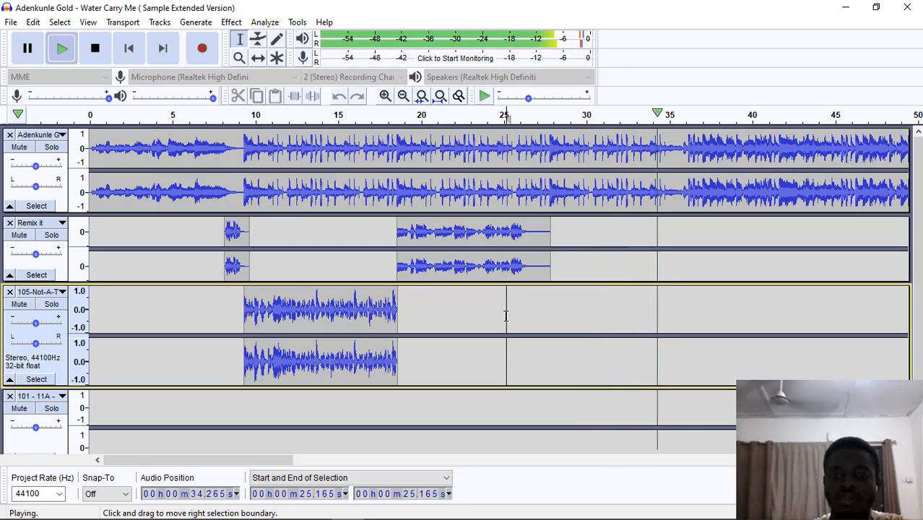
key("space")
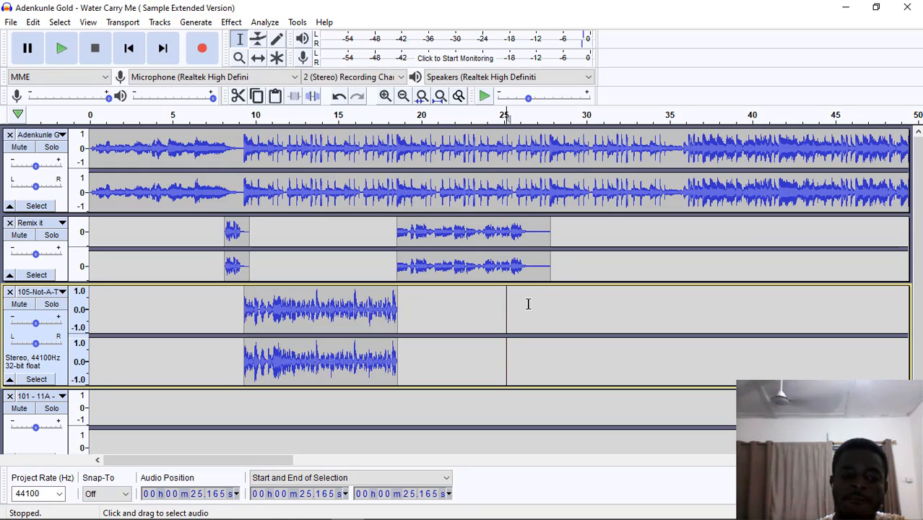
- Check the available samples in the Hype Edit folder, select the 105-Bring-It-Back file and minimize the folder window
mouse_move(479, 512)
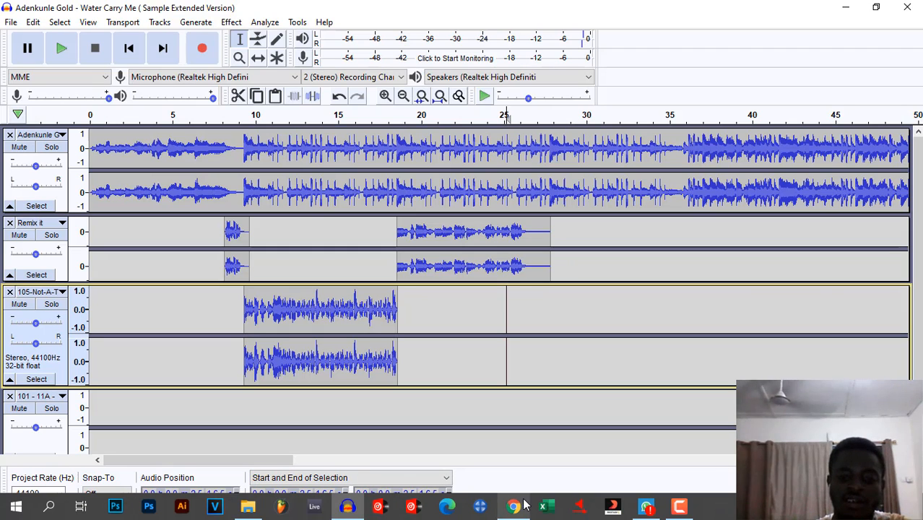
left_click(248, 508)
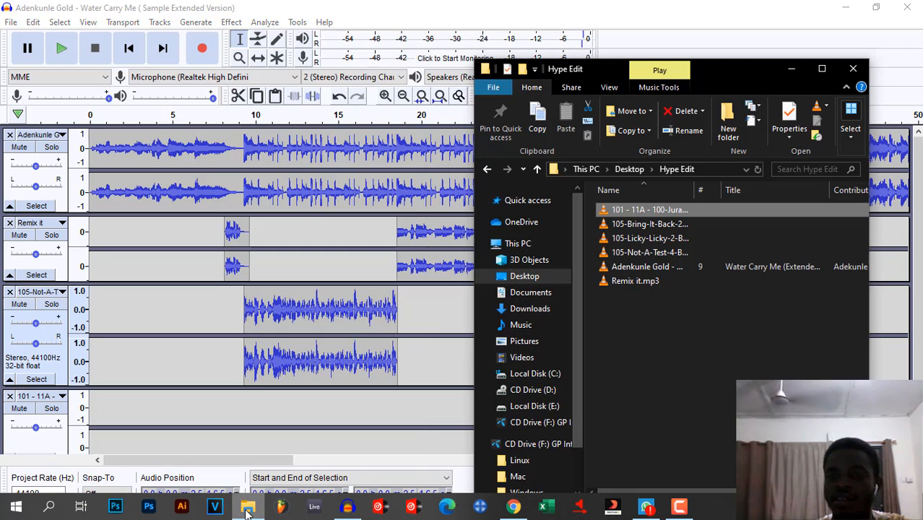
left_click(645, 224)
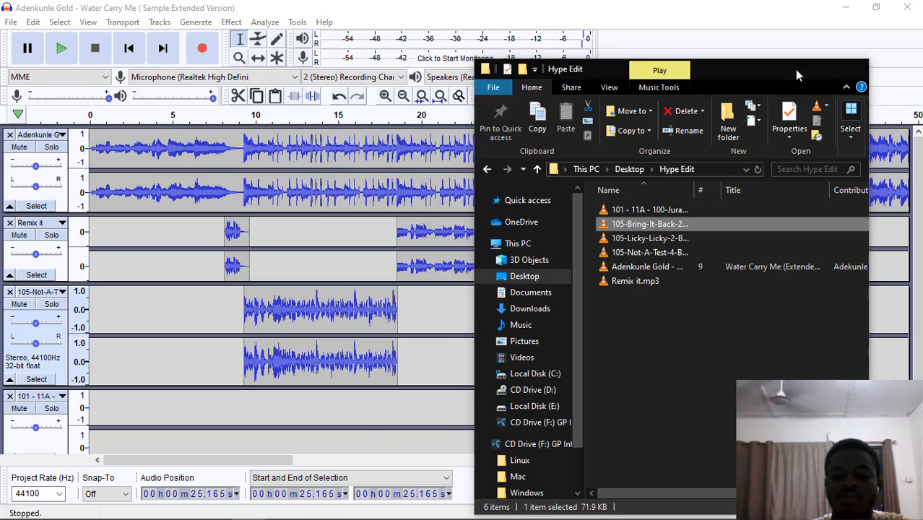
left_click(792, 70)
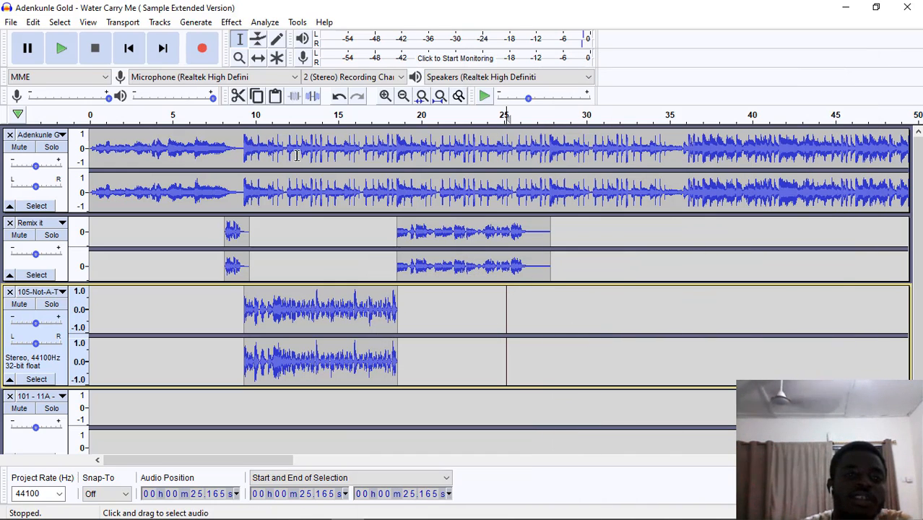
- Shift the Jurassic-5-Dum-Dee clip later on the Remix it track to start at about 27 s and play from 25.165 s
left_click(257, 58)
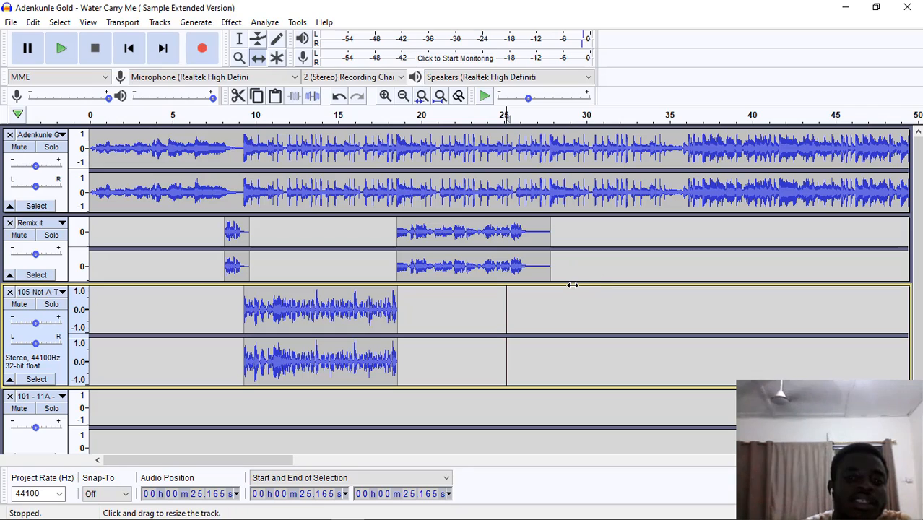
left_click_drag(541, 233, 625, 235)
key("space")
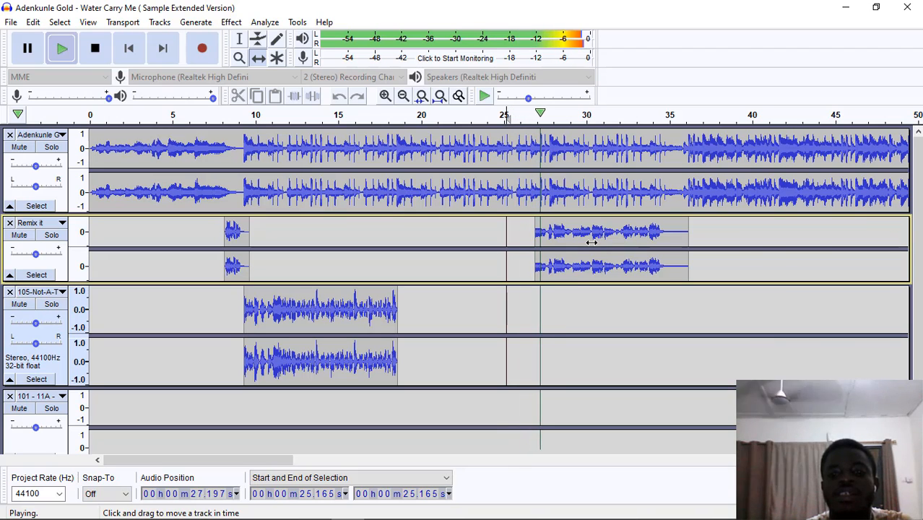
key("space")
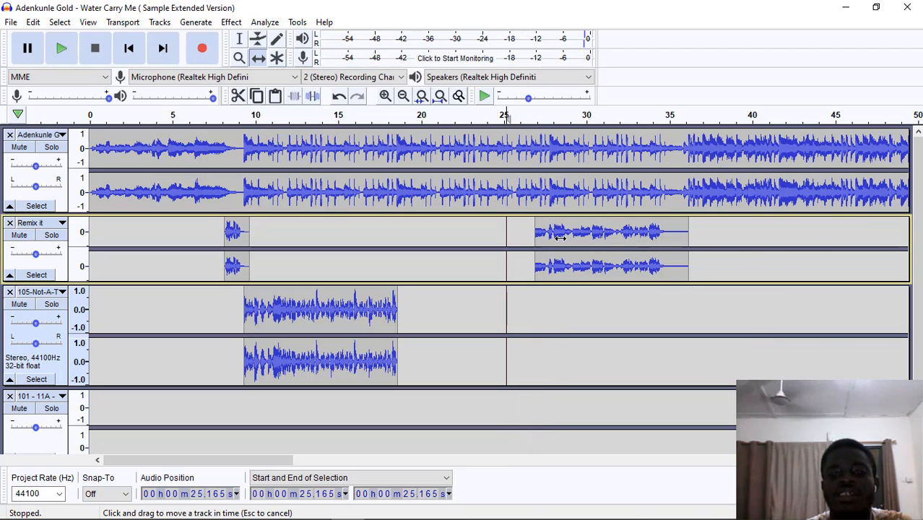
- Nudge the Jurassic-5-Dum-Dee clip later until it starts at about 27.8 s, playing from 25.165 s to check its timing against the beat
left_click_drag(559, 238, 564, 238)
key("space")
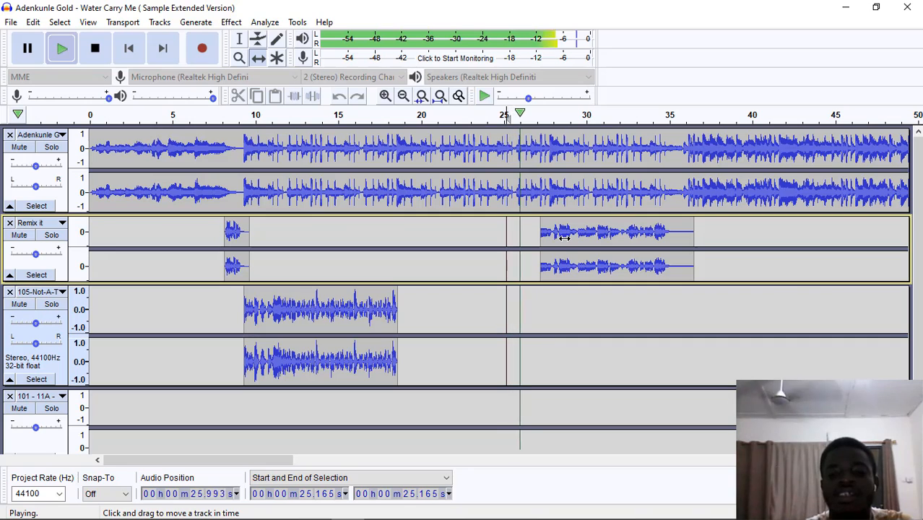
key("space")
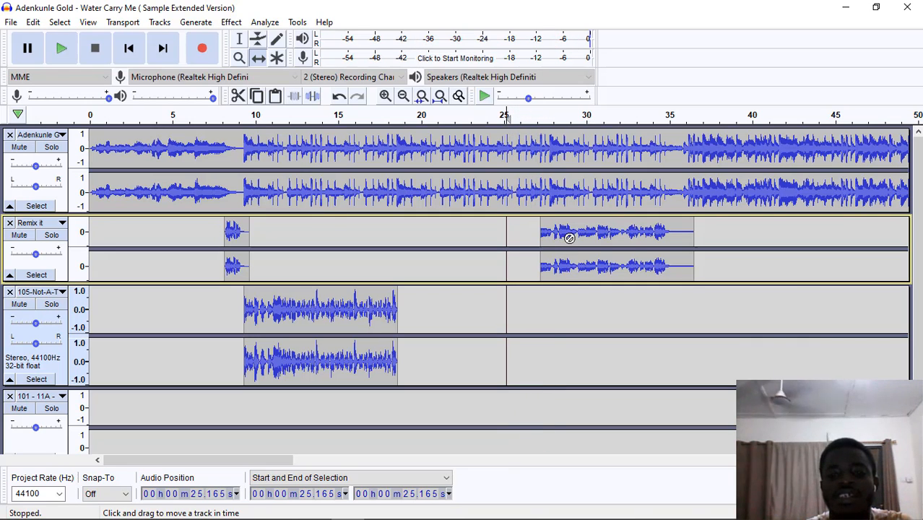
left_click_drag(569, 238, 577, 238)
key("space")
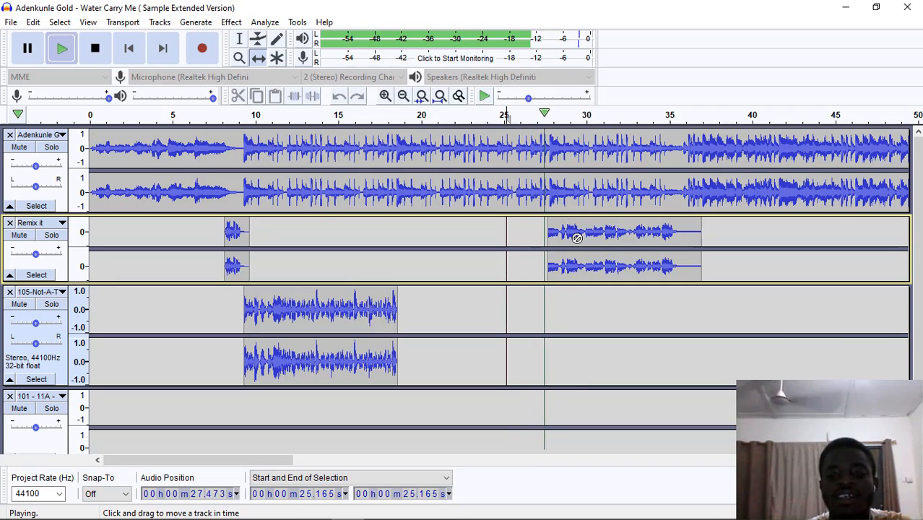
key("space")
left_click_drag(565, 230, 567, 230)
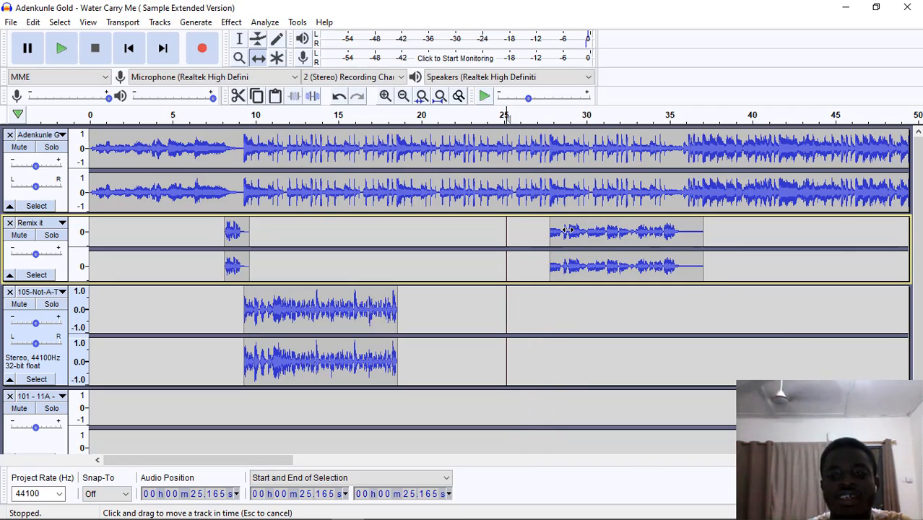
key("space")
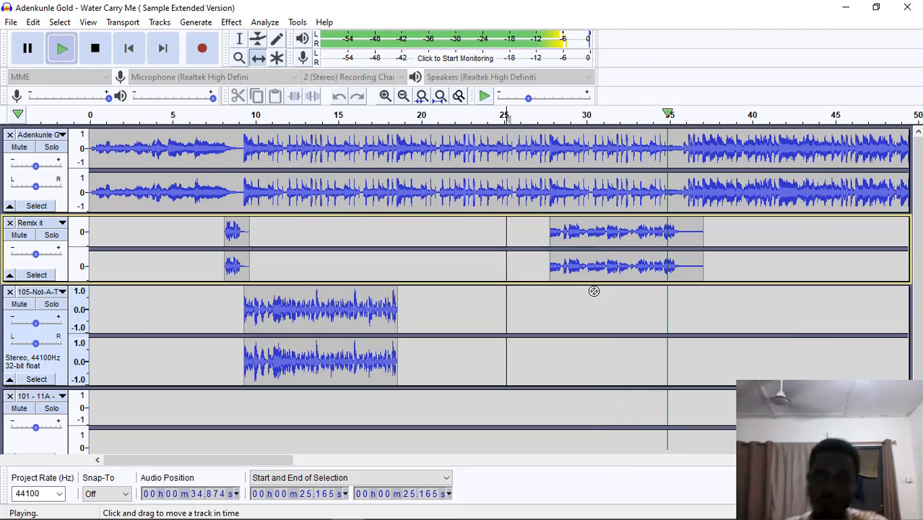
key("space")
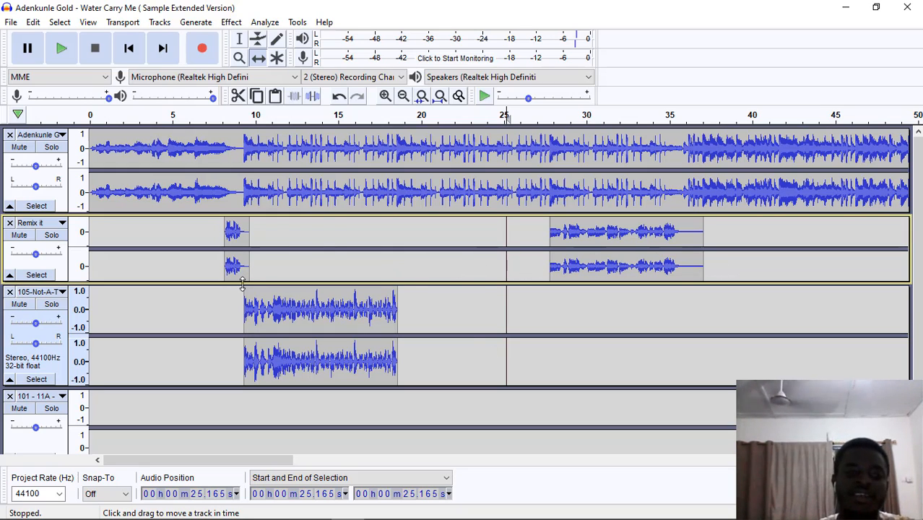
- Duplicate the 105-Not-A-Test clip and place the copy on the Remix it track at 18.583 s, directly before the Jurassic-5-Dum-Dee clip
left_click(240, 39)
left_click(244, 329)
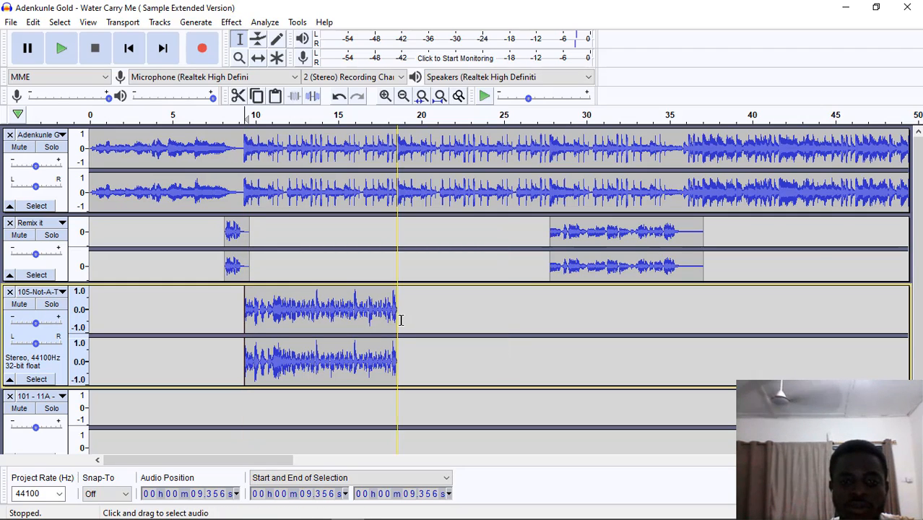
double_click(386, 322)
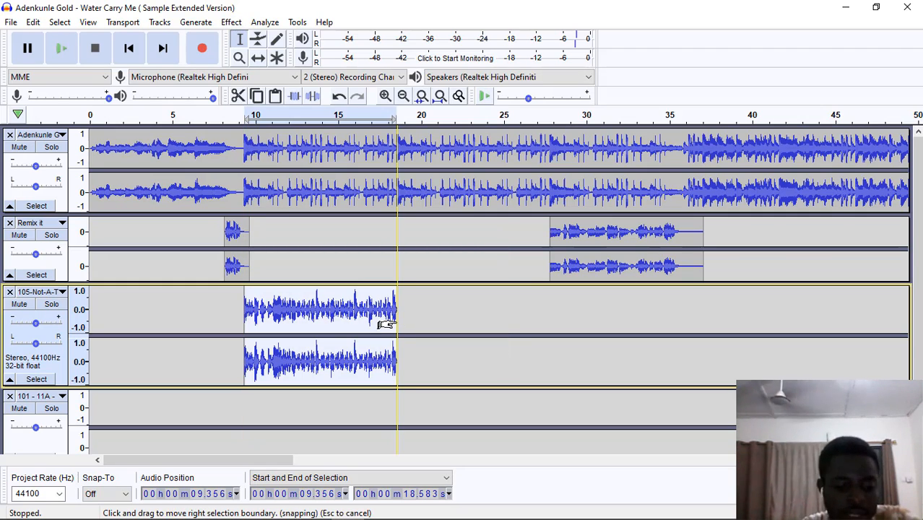
left_click(402, 308)
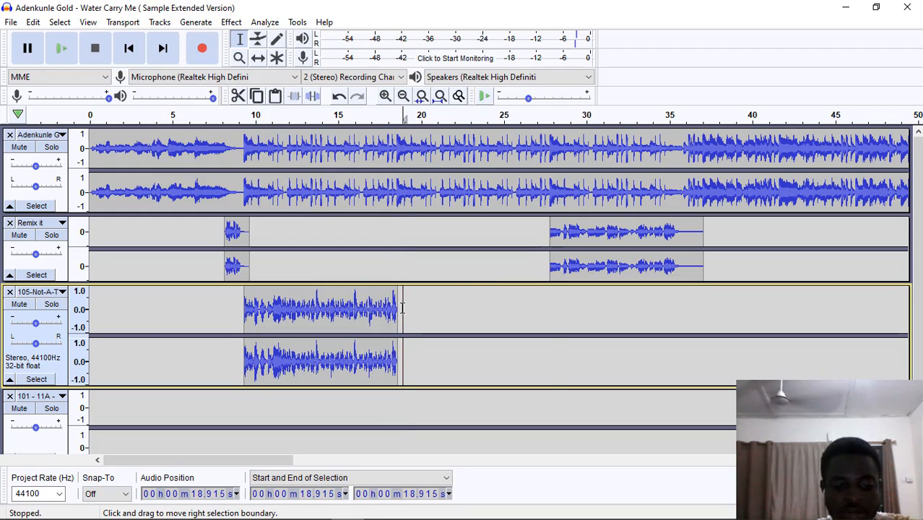
key("ctrl+v")
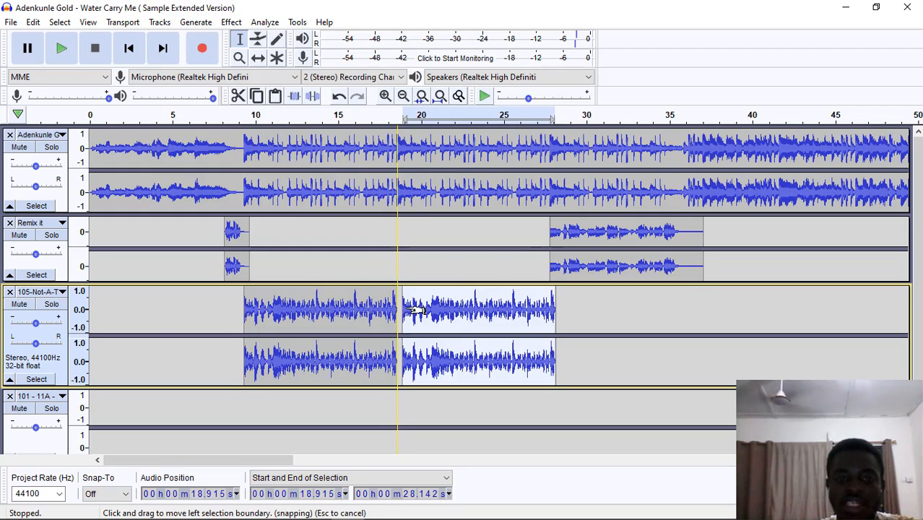
left_click(258, 58)
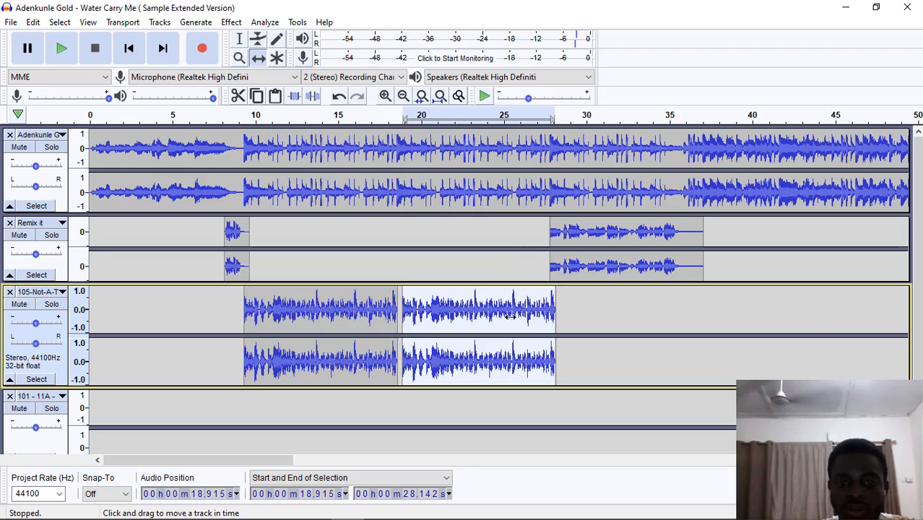
left_click_drag(467, 294, 459, 261)
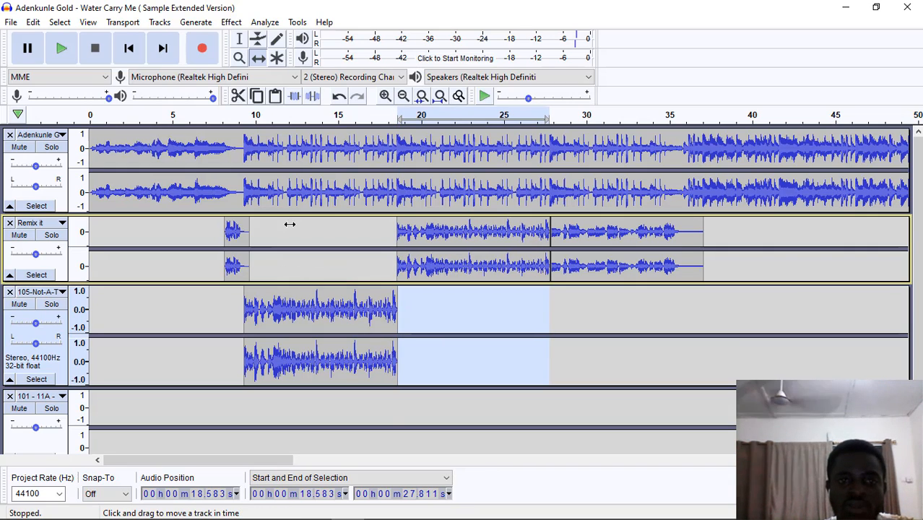
- Play the arrangement from the start of the Remix it drop at 8.171 s through the Jurassic-5-Dum-Dee clip
left_click(239, 38)
left_click(225, 266)
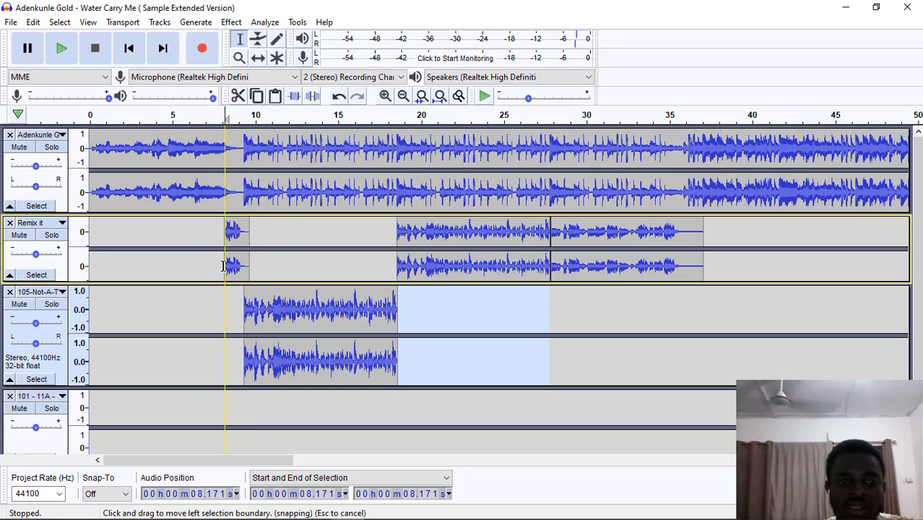
key("space")
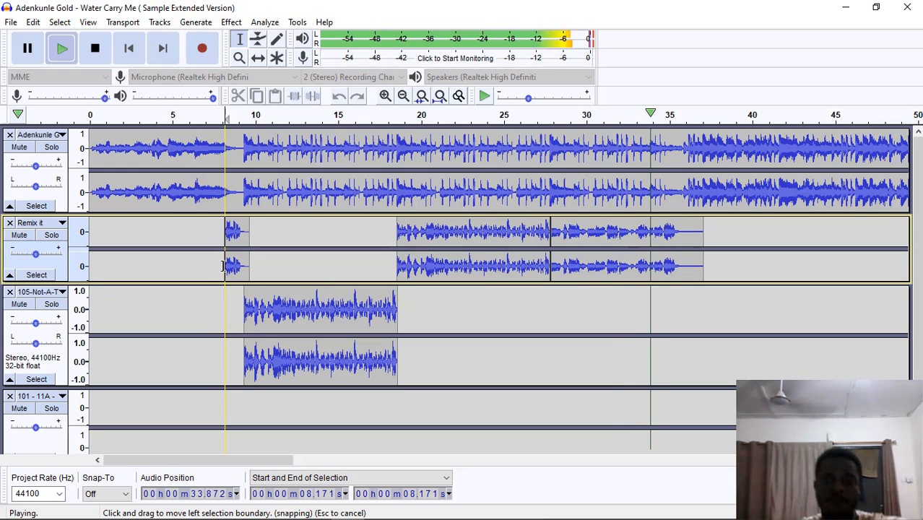
key("space")
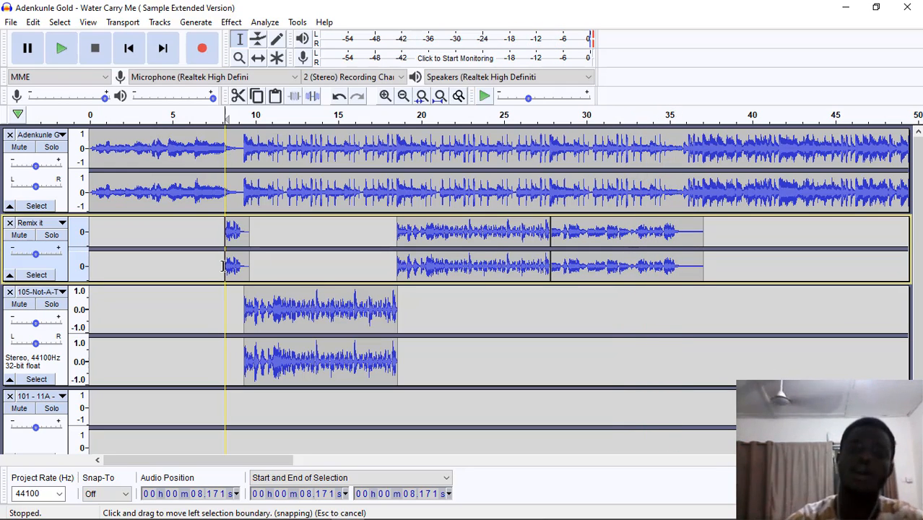
- Move the Jurassic-5-Dum-Dee clip from the Remix it track down to the 105-Not-A-Test track, keeping its start at about 27.8 s
left_click(258, 58)
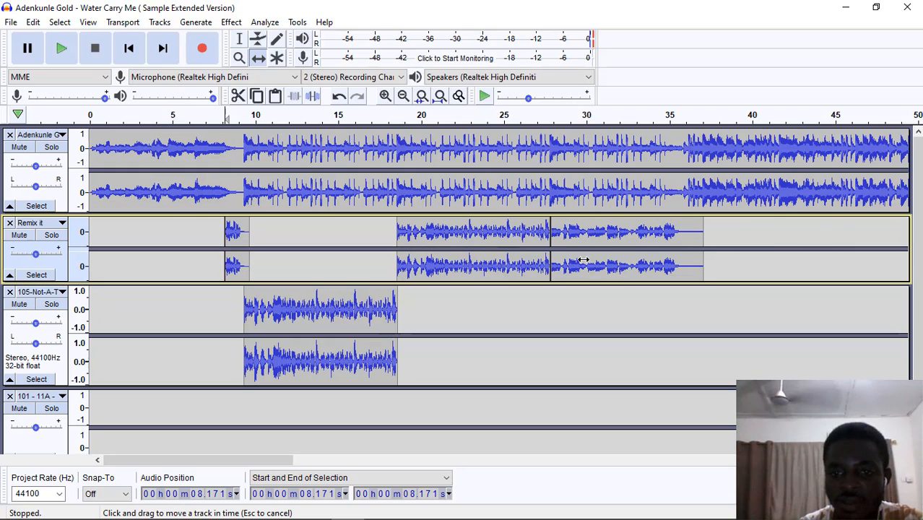
left_click_drag(582, 286, 582, 308)
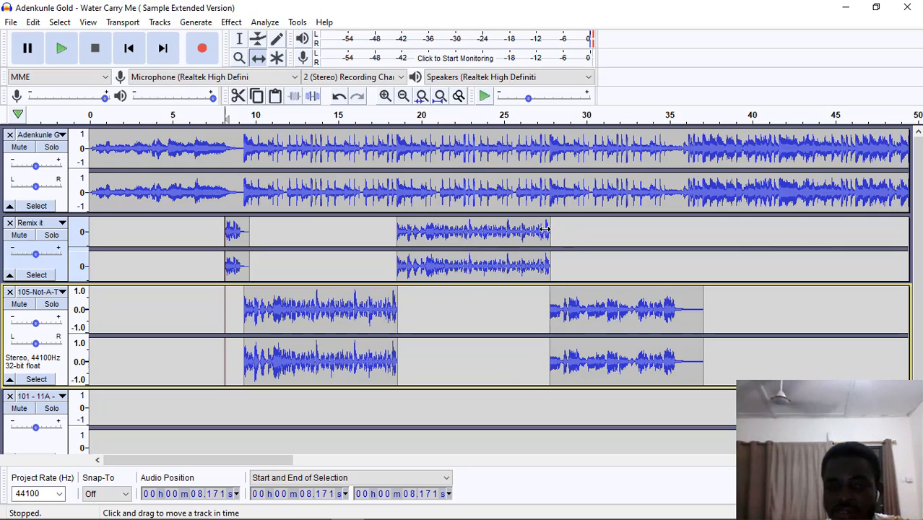
- Play the tail of the Remix it track's 105-Not-A-Test copy from 27.522 s and 27.665 s to find its trim point
left_click(238, 38)
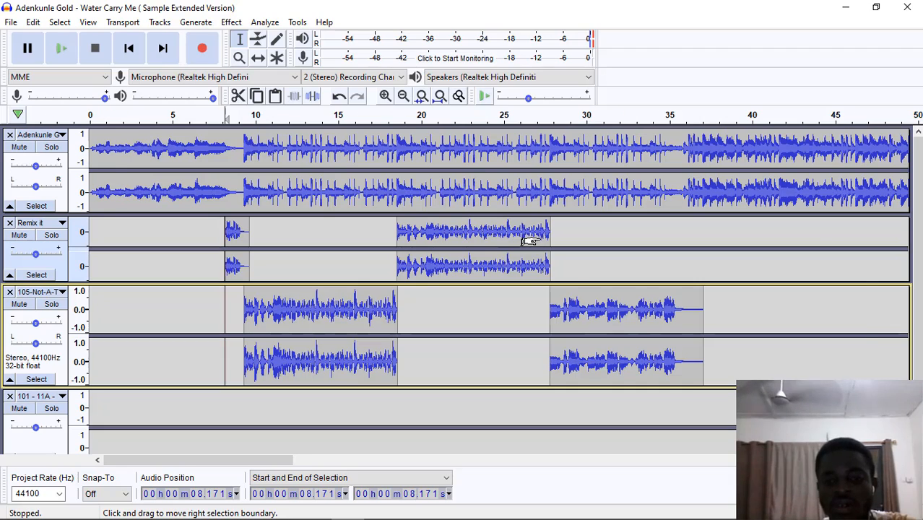
scroll(538, 241, "up", 1)
scroll(538, 241, "up", 1)
scroll(548, 238, "up", 2)
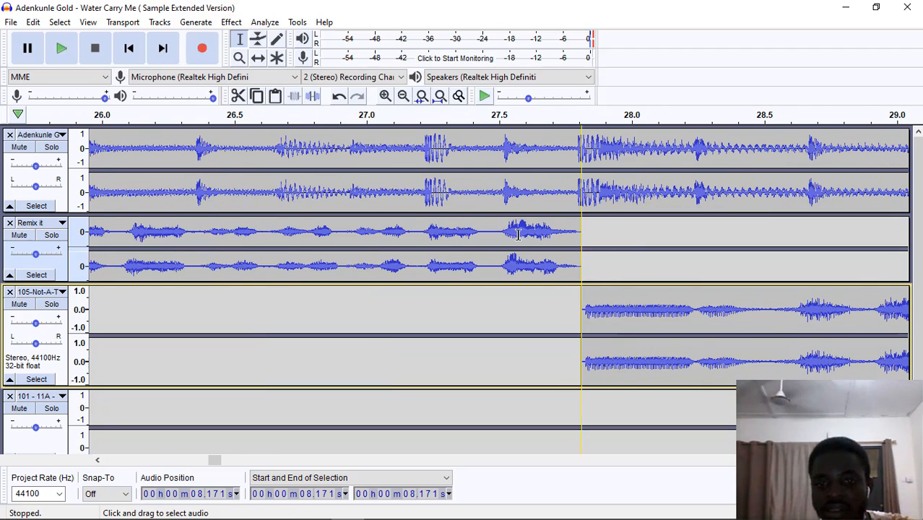
left_click(502, 233)
key("space")
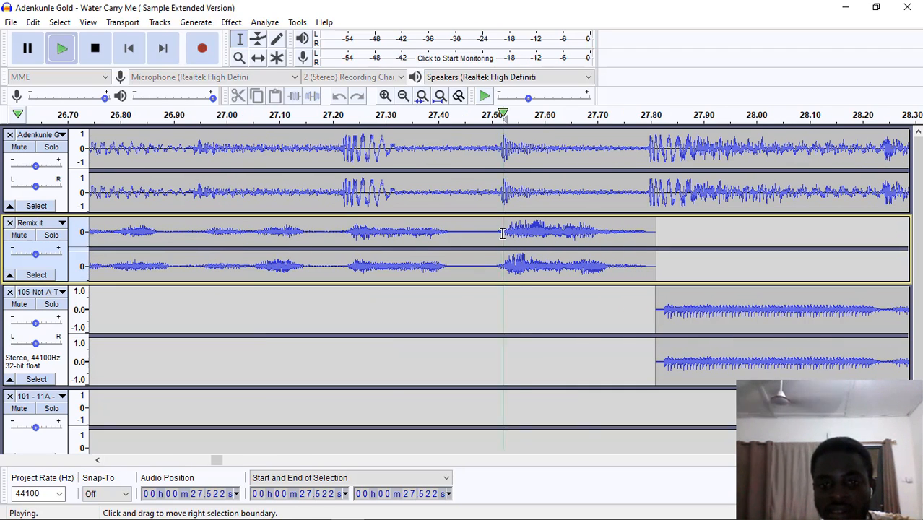
key("space")
key("space")
key("space")
key("space")
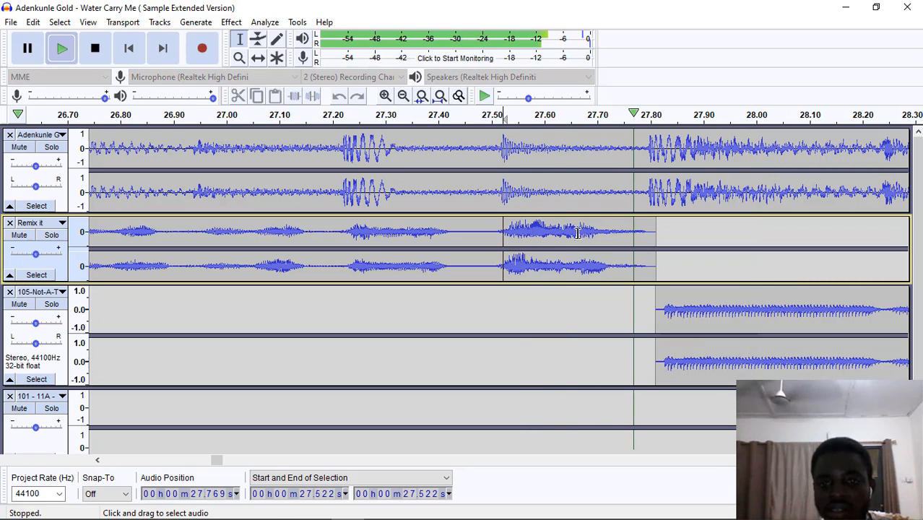
key("space")
left_click(578, 230)
key("space")
key("space")
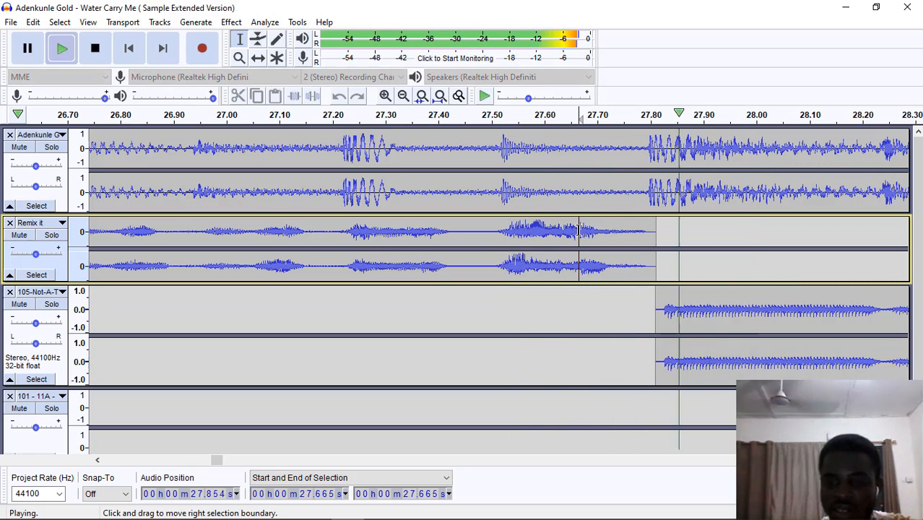
key("space")
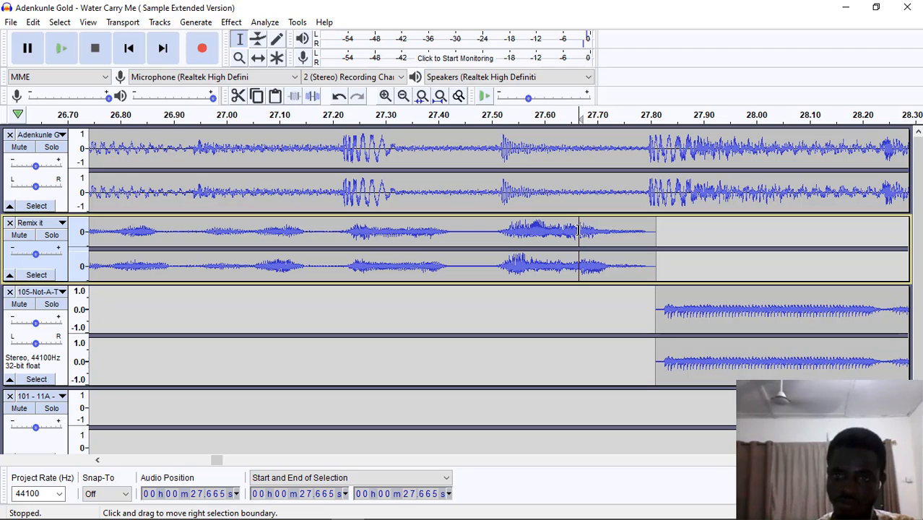
- Delete the end of the Remix it track's 105-Not-A-Test copy from 27.665 s to 27.811 s
left_click(640, 231, "shift")
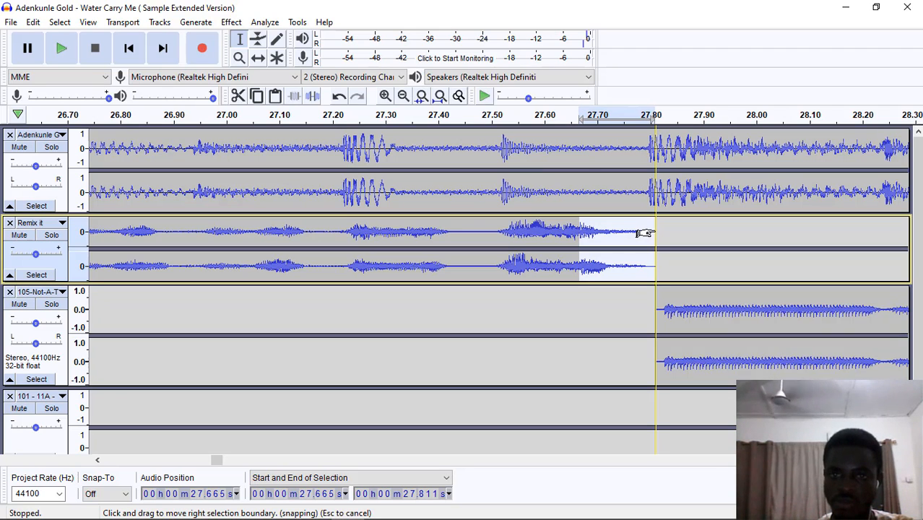
key("space")
key("space")
scroll(645, 233, "down", 4)
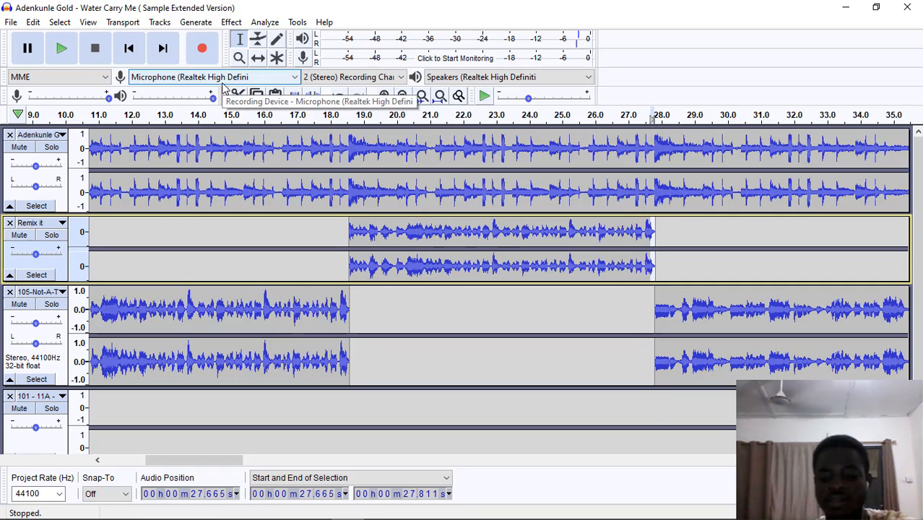
key("Delete")
- Play the trimmed transition into the Jurassic-5-Dum-Dee clip from 27.665 s, then replay the Remix it section from 18.311 s
key("space")
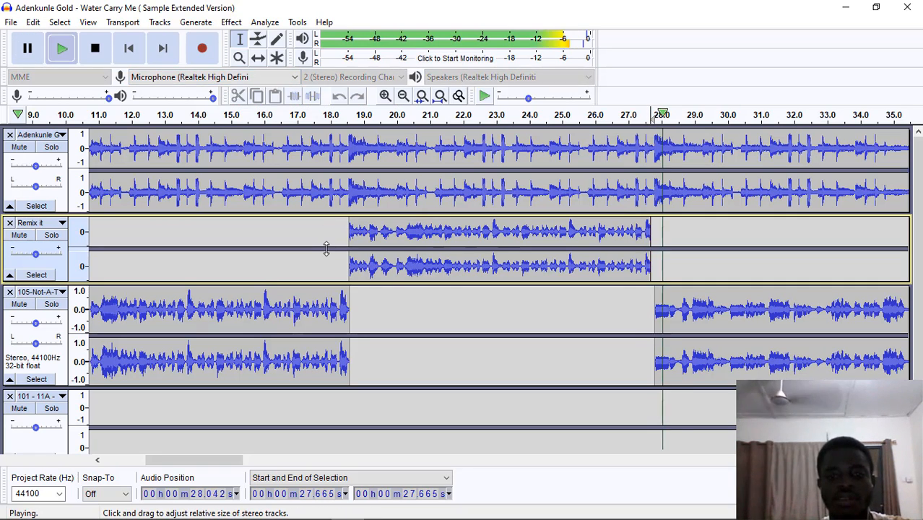
key("space")
left_click(315, 260)
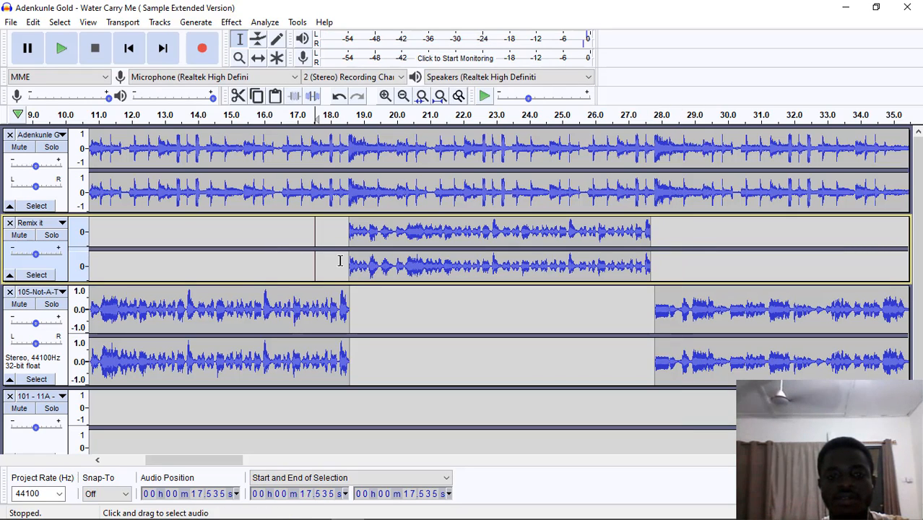
key("space")
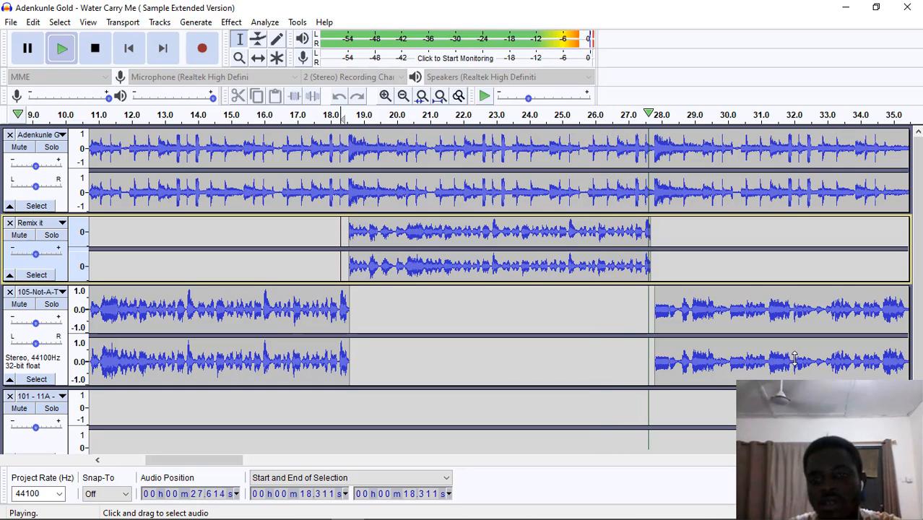
key("space")
key("space")
key("space")
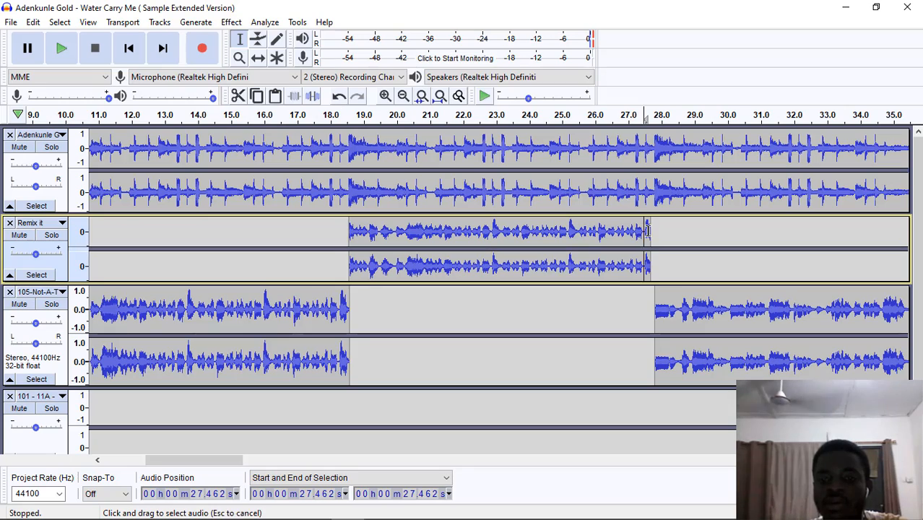
- Select the Remix it clip's last word from 27.462 s to 27.665 s and preview the Delay effect on it
left_click_drag(644, 232, 650, 232)
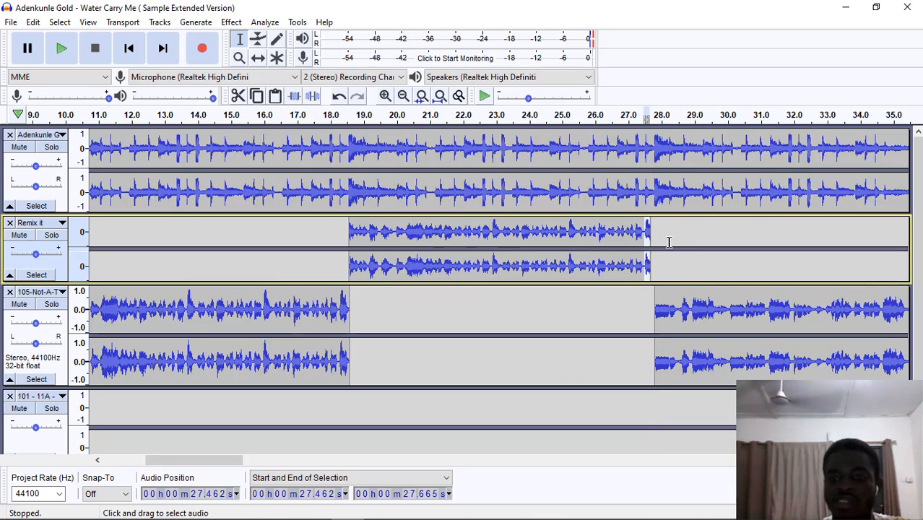
left_click(231, 22)
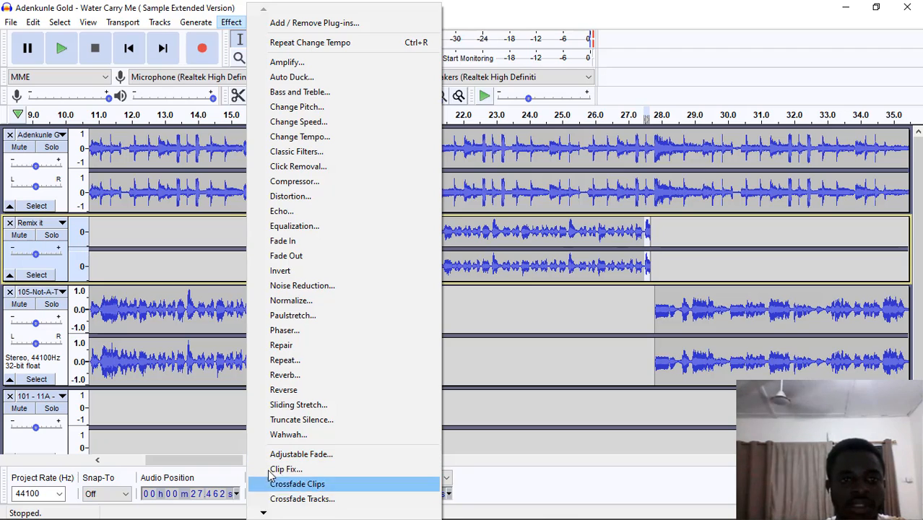
scroll(300, 332, "down", 1)
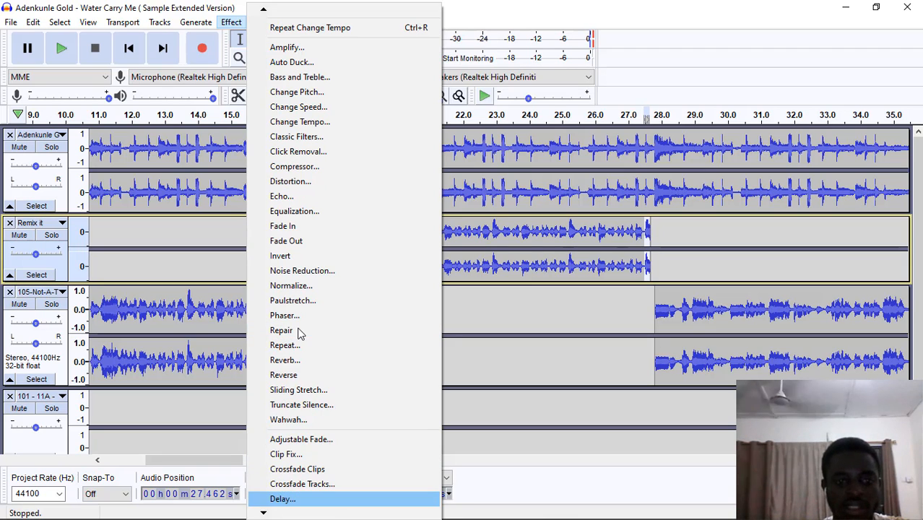
left_click(283, 499)
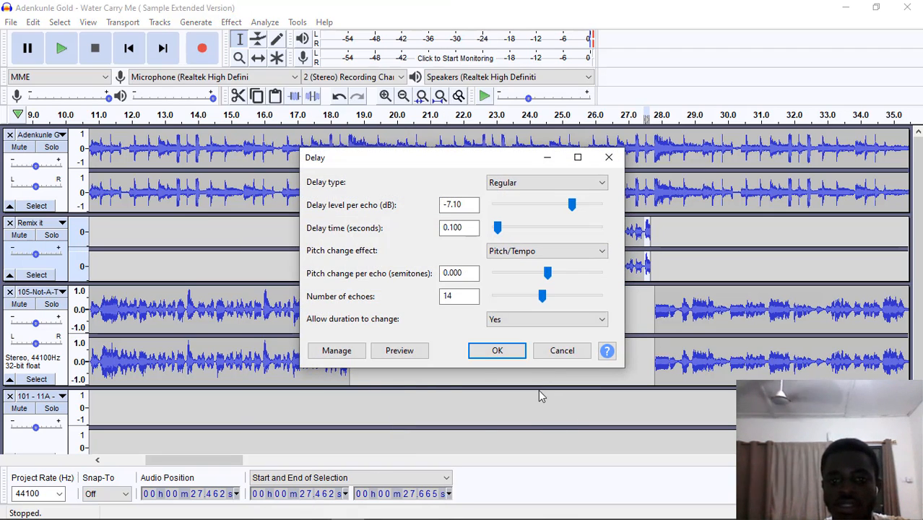
left_click(399, 351)
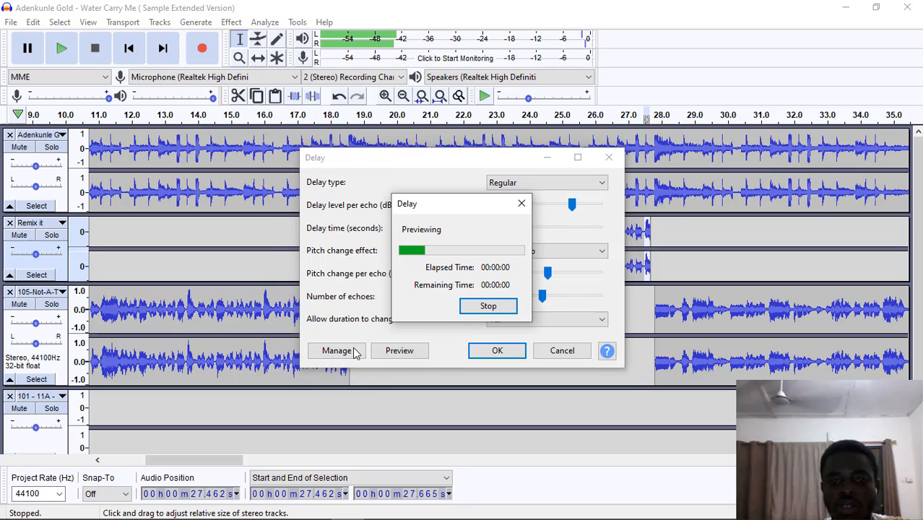
left_click(400, 351)
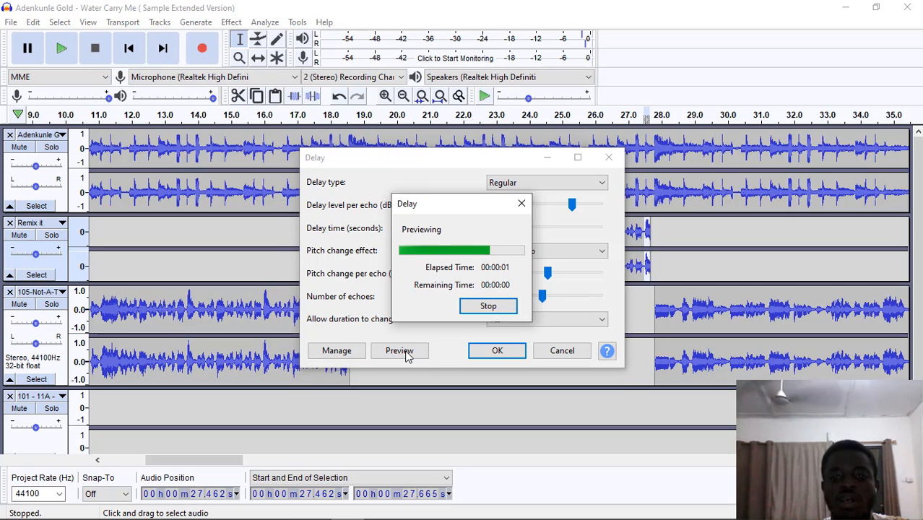
left_click(406, 351)
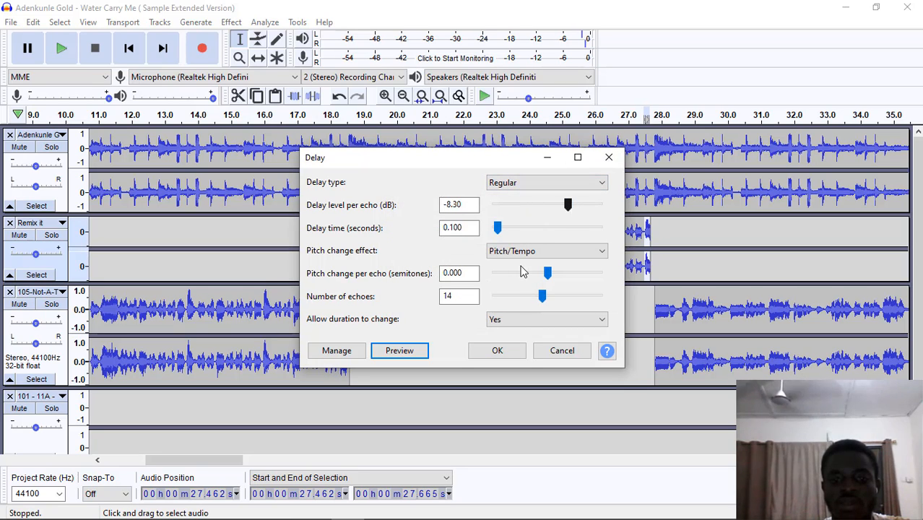
- Try delay levels of -8.30 dB and -10.80 dB per echo, previewing the sound of each
left_click(421, 351)
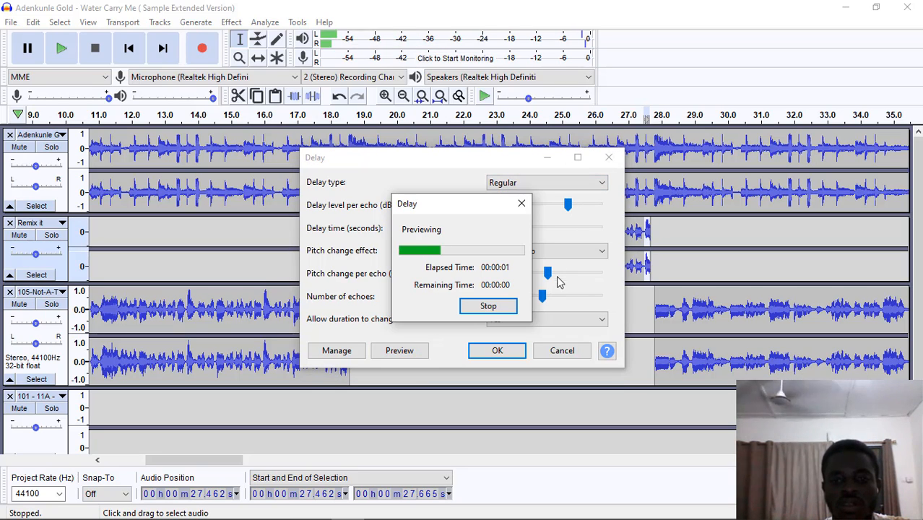
left_click_drag(568, 205, 564, 207)
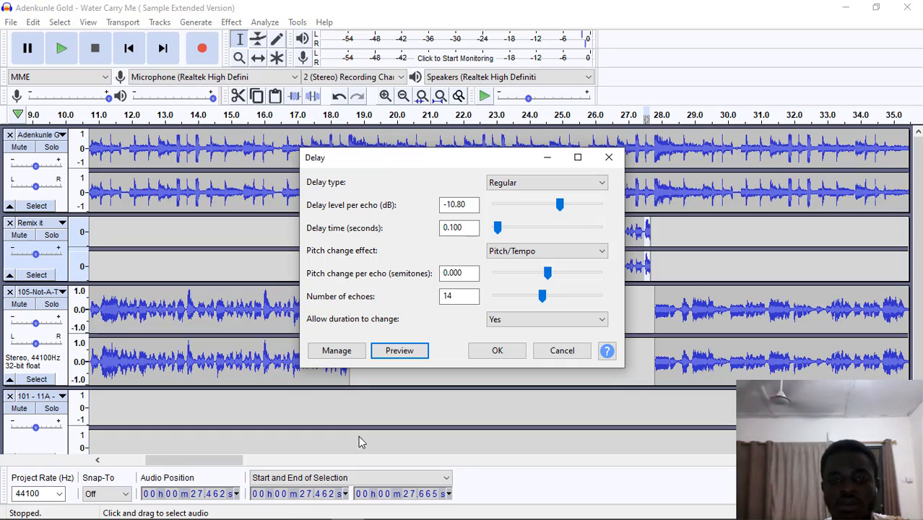
left_click(395, 354)
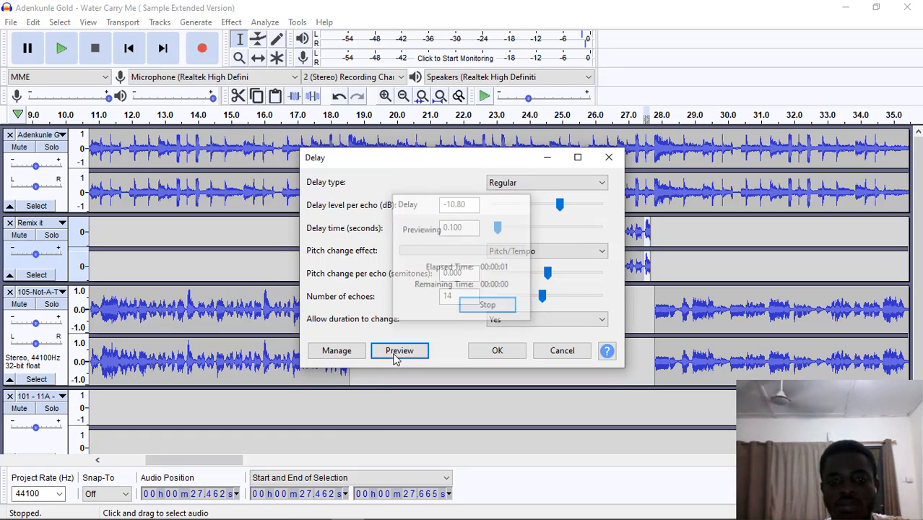
left_click(394, 354)
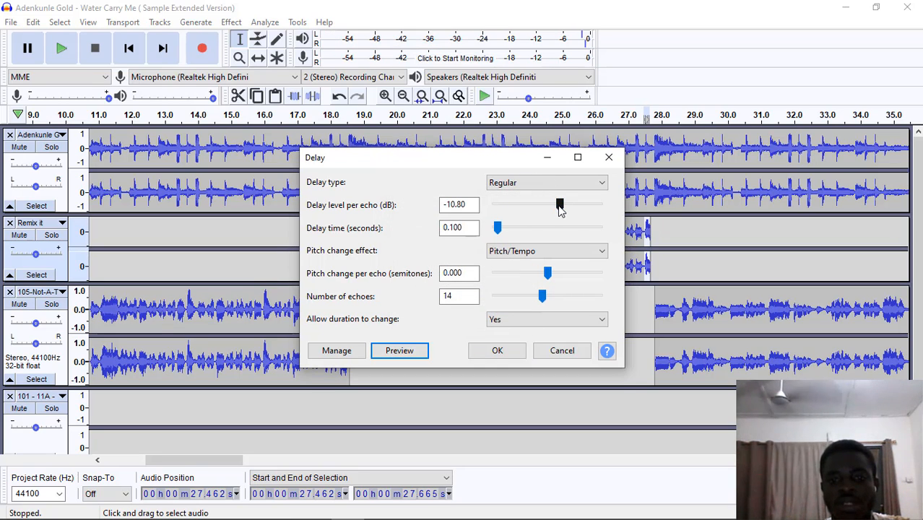
- Try a delay level of -8.10 dB per echo and preview it with delay times of 0.070 s and 0.100 s
left_click_drag(559, 206, 569, 205)
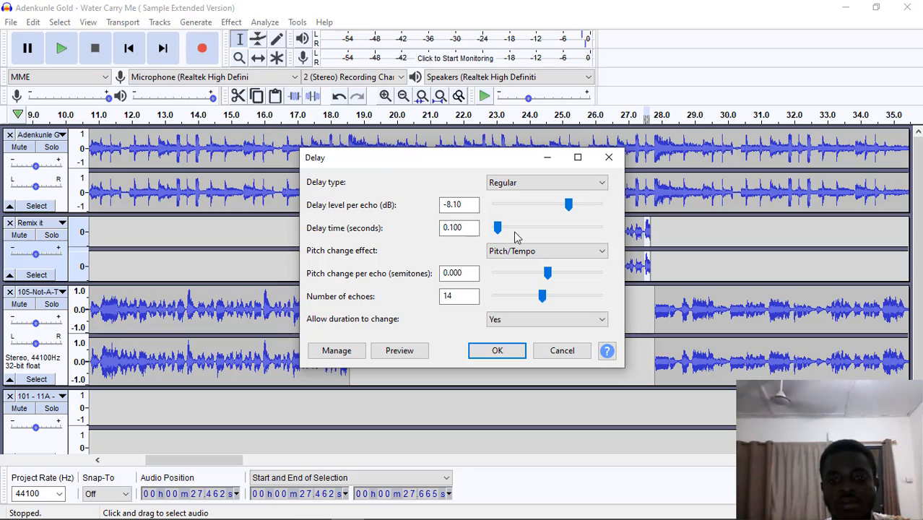
left_click(402, 351)
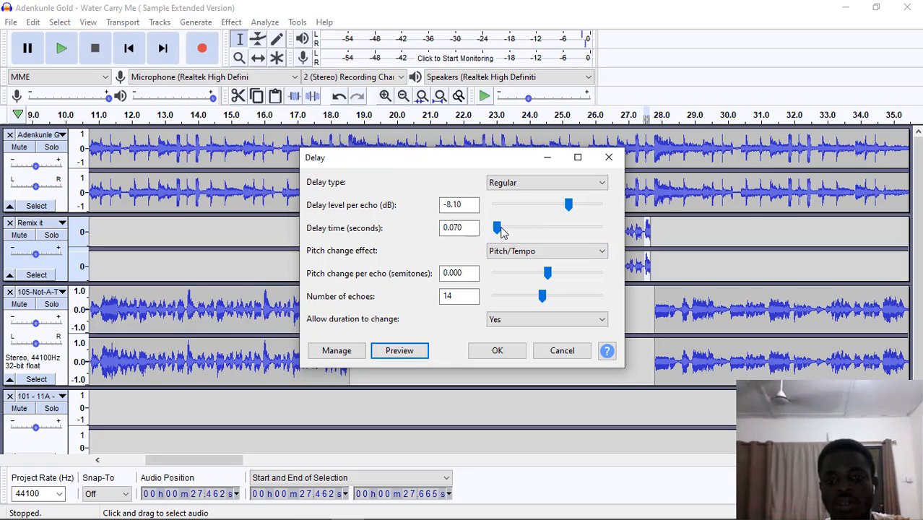
left_click(497, 229)
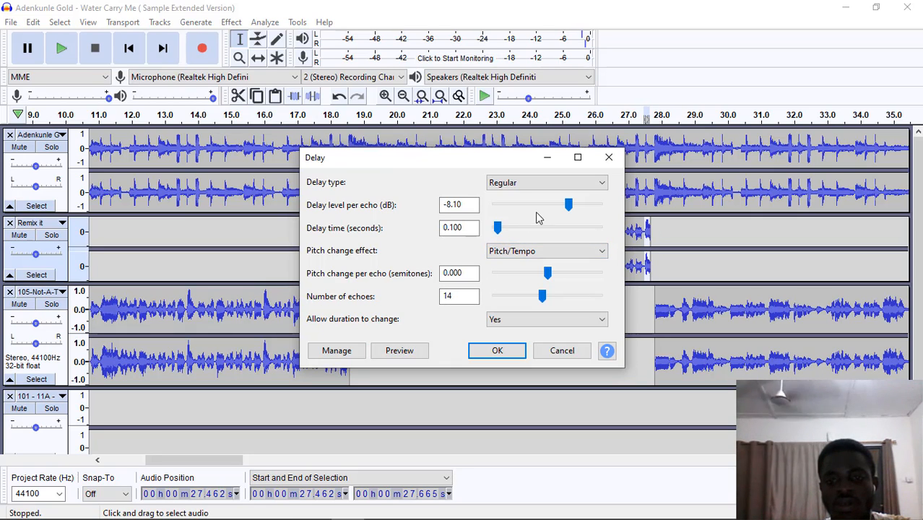
left_click(404, 354)
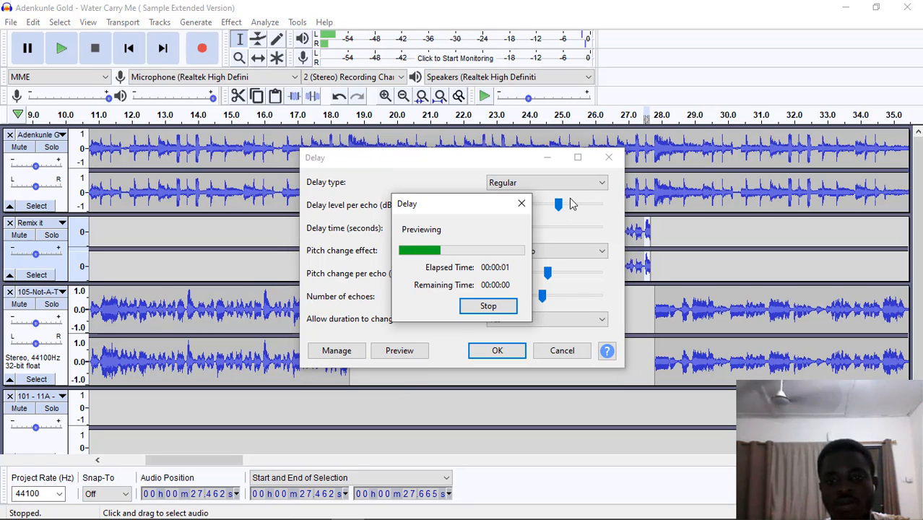
- Set the delay level to -5.90 dB per echo, preview it, and apply the Delay with 0.100 s delay time and 14 echoes
left_click_drag(559, 208, 570, 209)
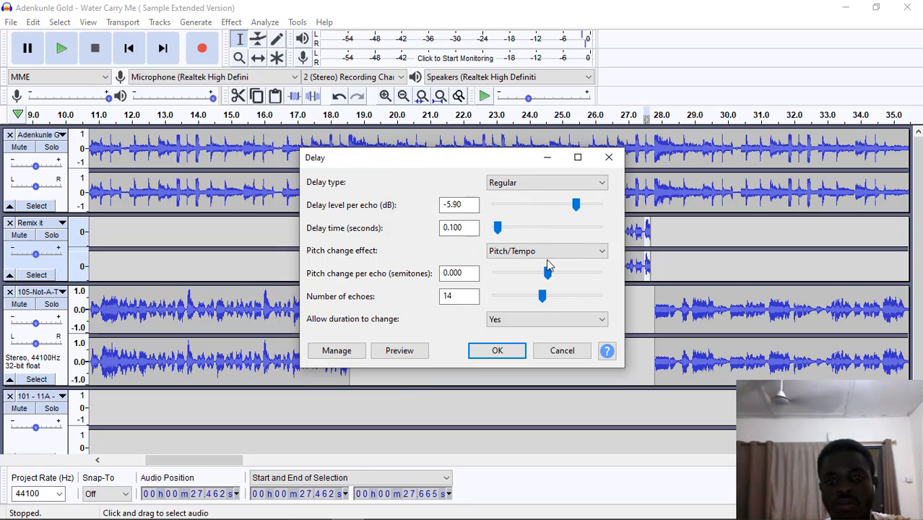
left_click(422, 351)
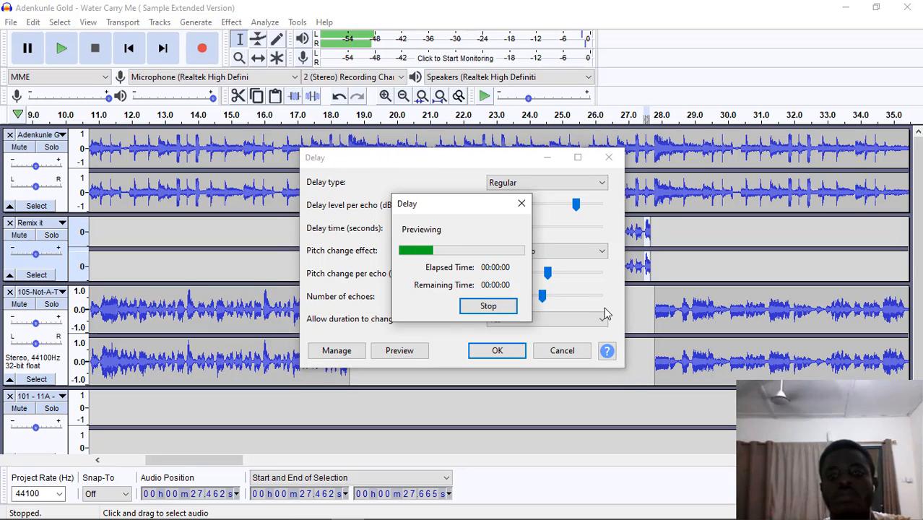
left_click(497, 350)
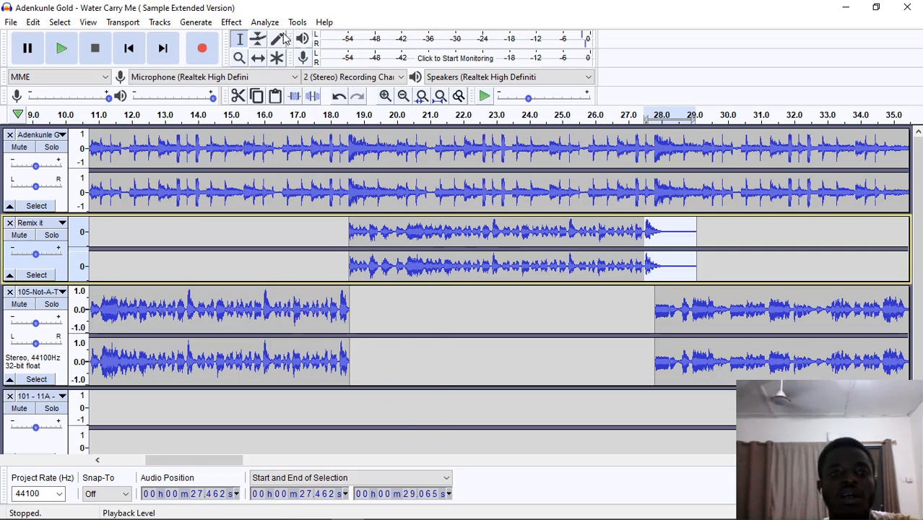
- Apply Fade Out twice to the delayed tail of the Remix it clip between 27.462 s and 29.065 s
left_click(231, 22)
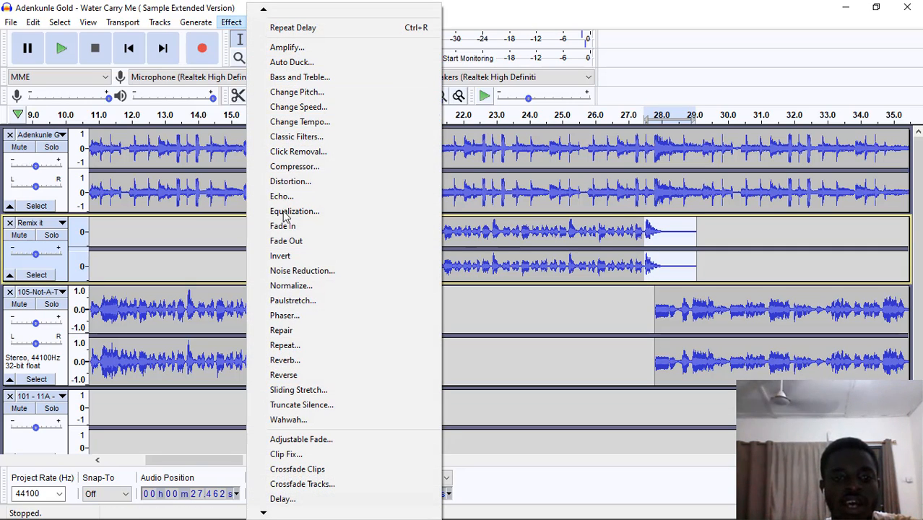
left_click(285, 241)
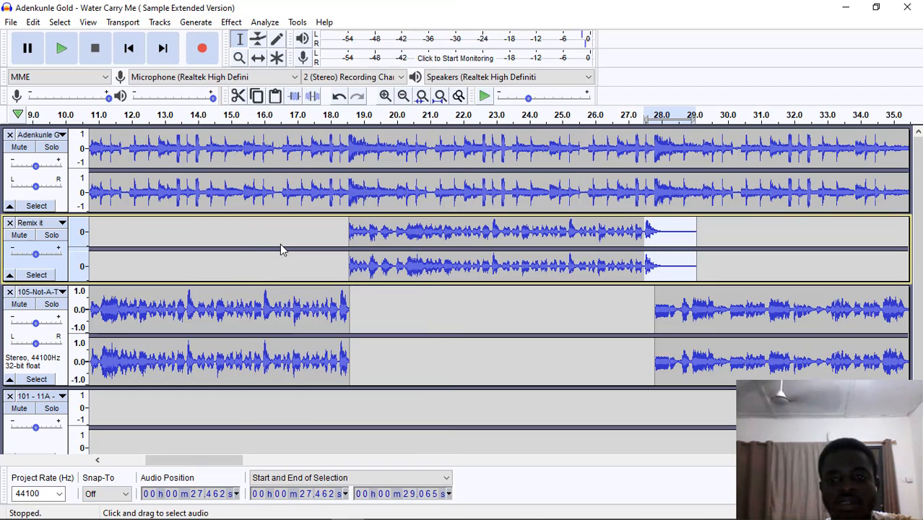
left_click(232, 23)
left_click(284, 29)
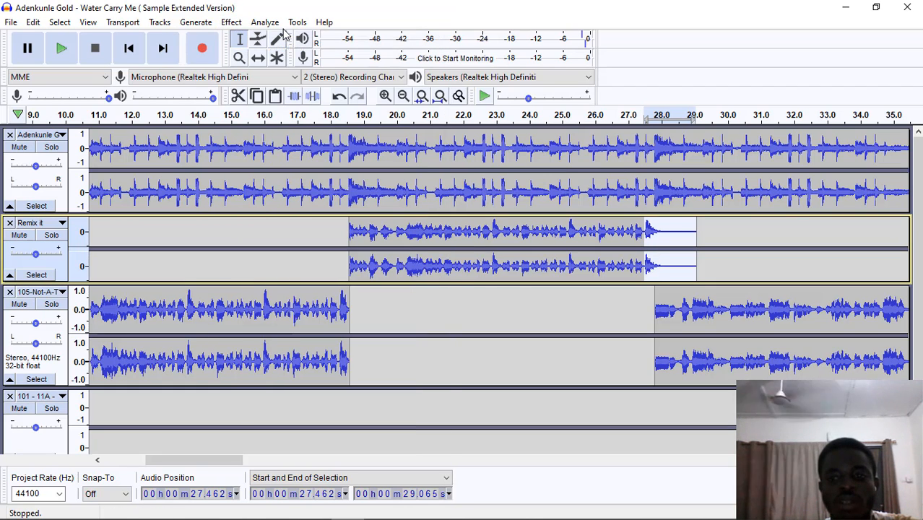
- Play the mix from 18.583 s to check the Remix it section and its faded tail
left_click(348, 237)
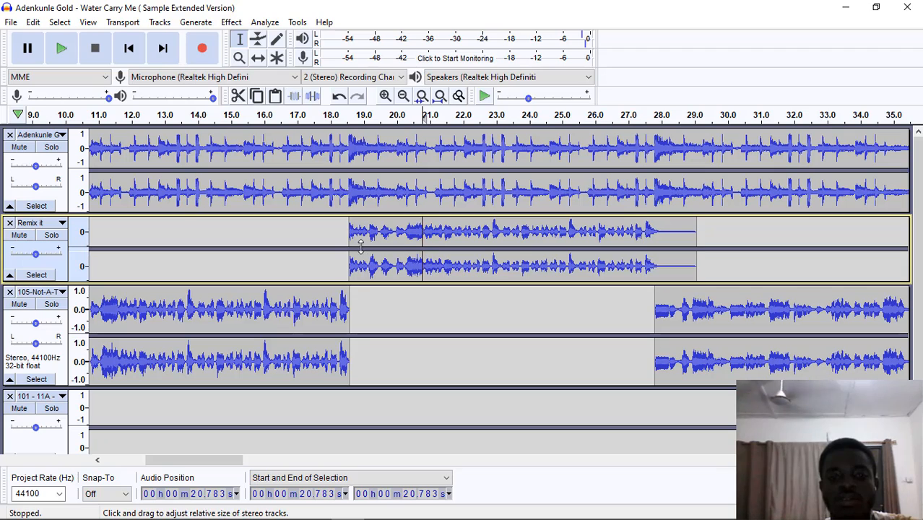
key("space")
scroll(357, 239, "down", 4, "ctrl")
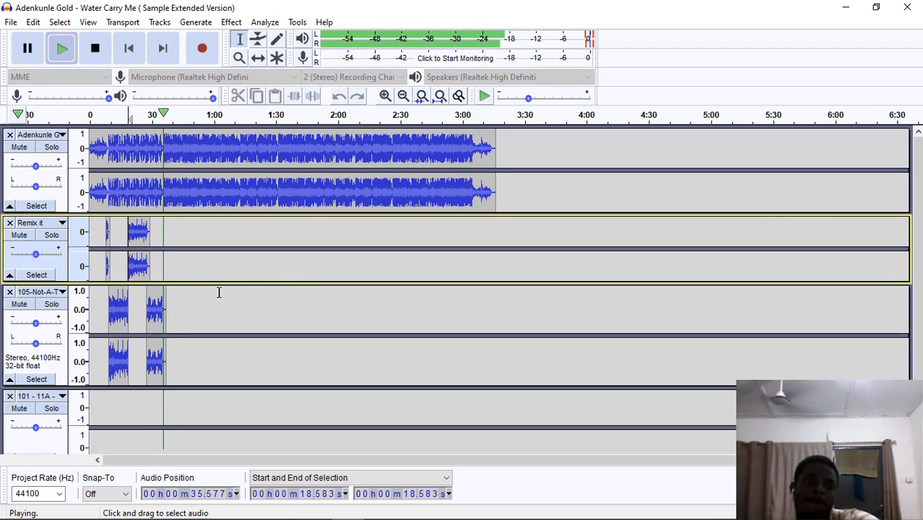
key("space")
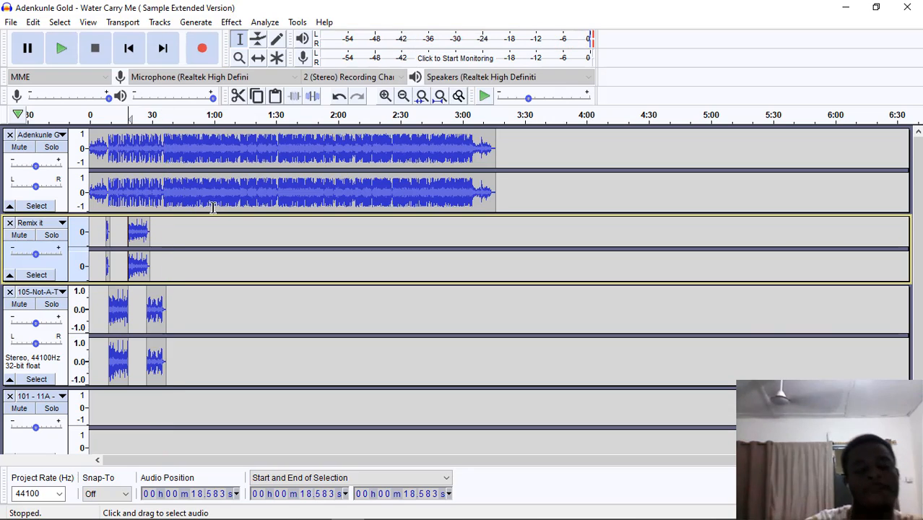
- Play the mix from the intro at 5.556 s and 6.373 s to review the full sample sequence
scroll(147, 289, "up", 1)
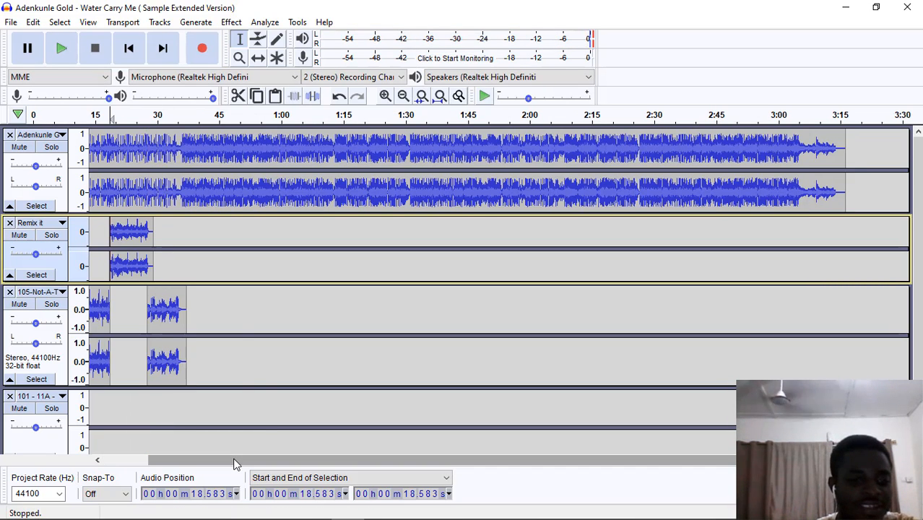
left_click_drag(232, 462, 99, 462)
left_click(112, 252)
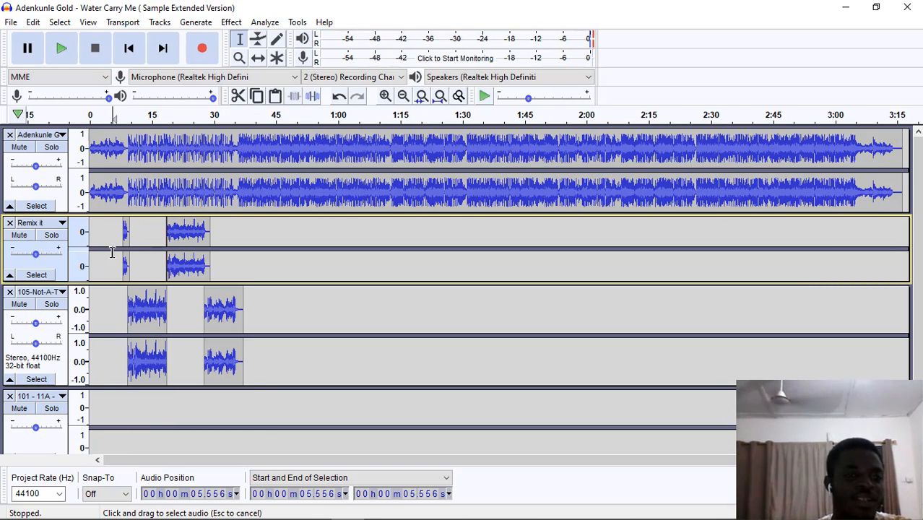
key("space")
key("space")
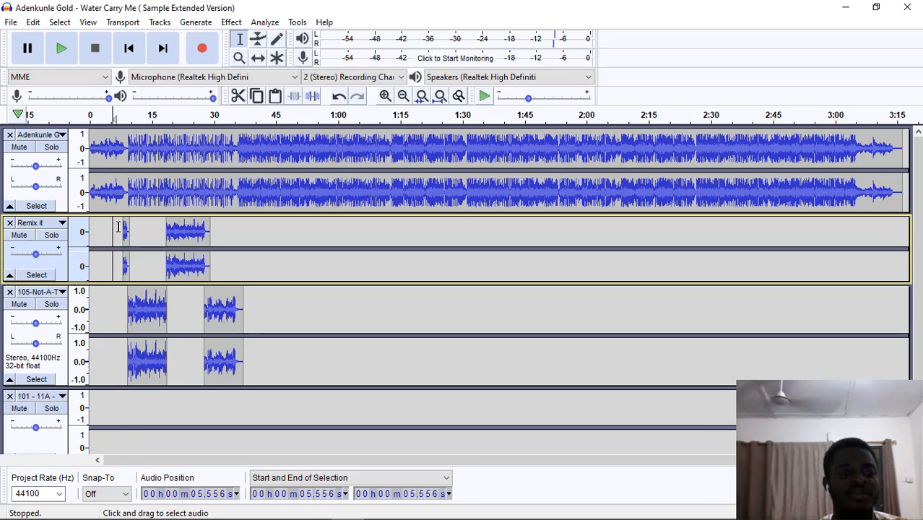
key("space")
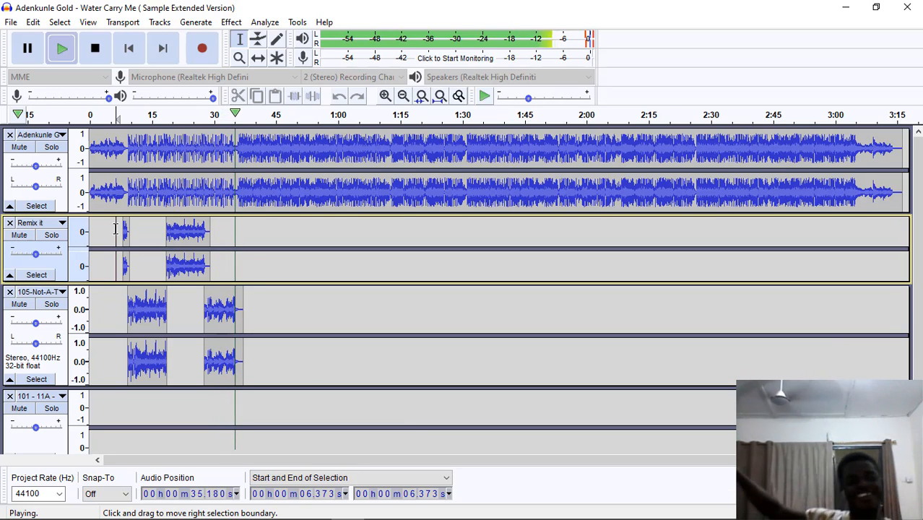
key("space")
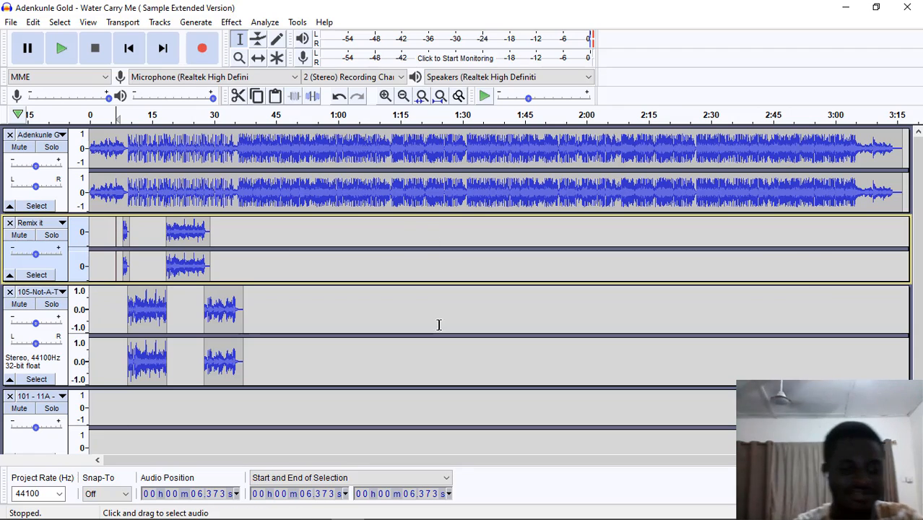
- Apply Fade In twice to the start of the first 105-Not-A-Test clip, from 9.356 s to 9.397 s
left_click(128, 312)
scroll(114, 330, "up", 2)
scroll(115, 329, "up", 3)
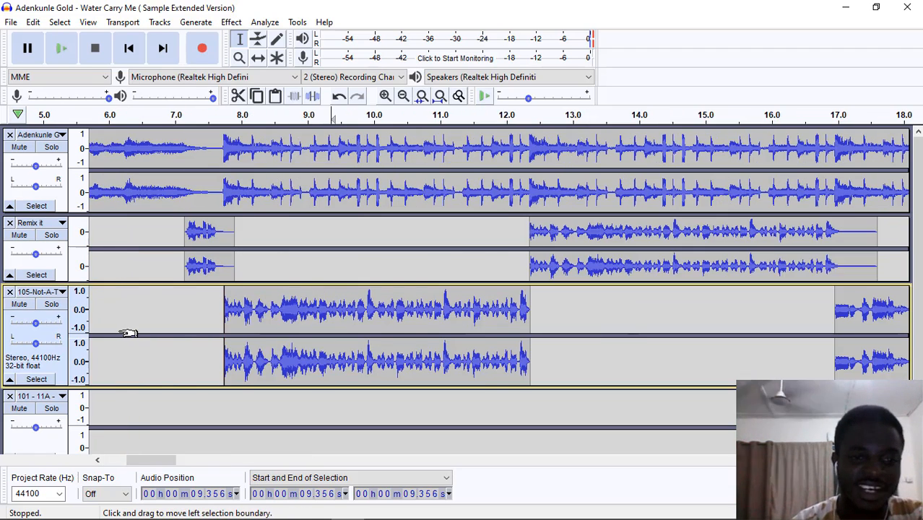
scroll(555, 334, "up", 3)
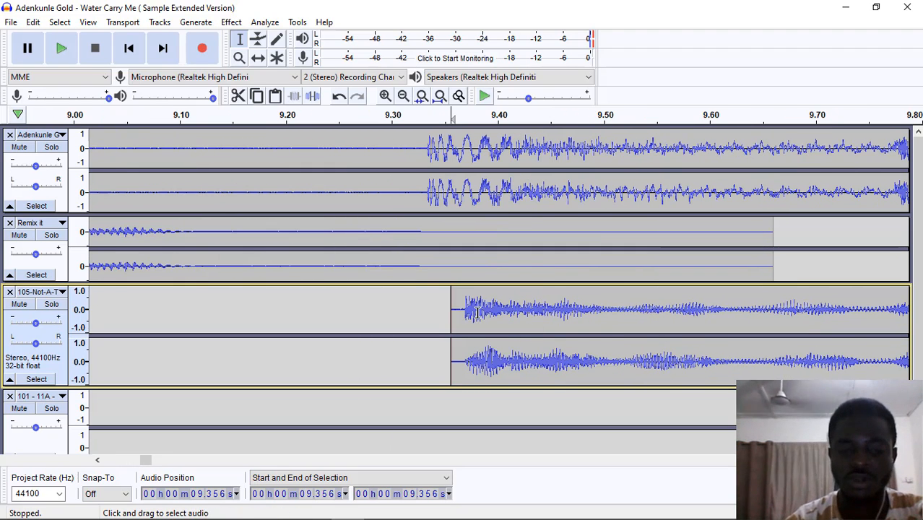
scroll(476, 312, "down", 3)
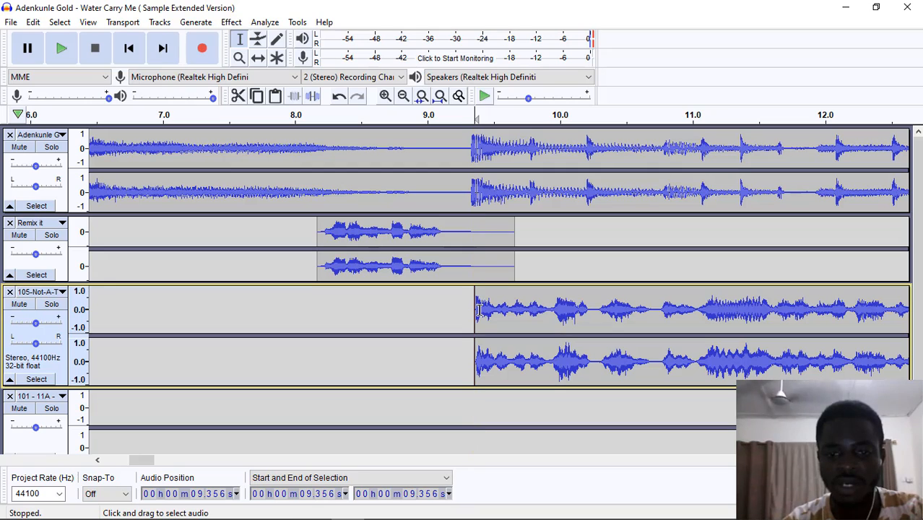
left_click_drag(475, 311, 480, 310)
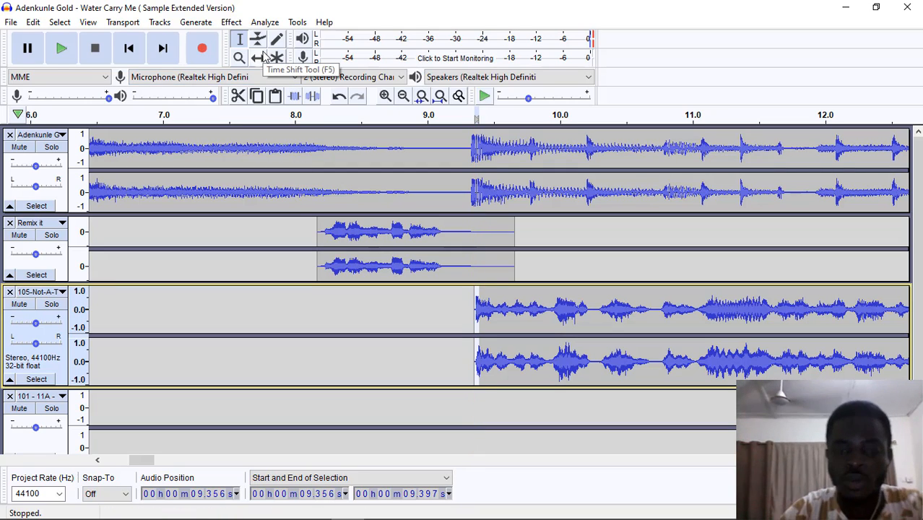
left_click(231, 22)
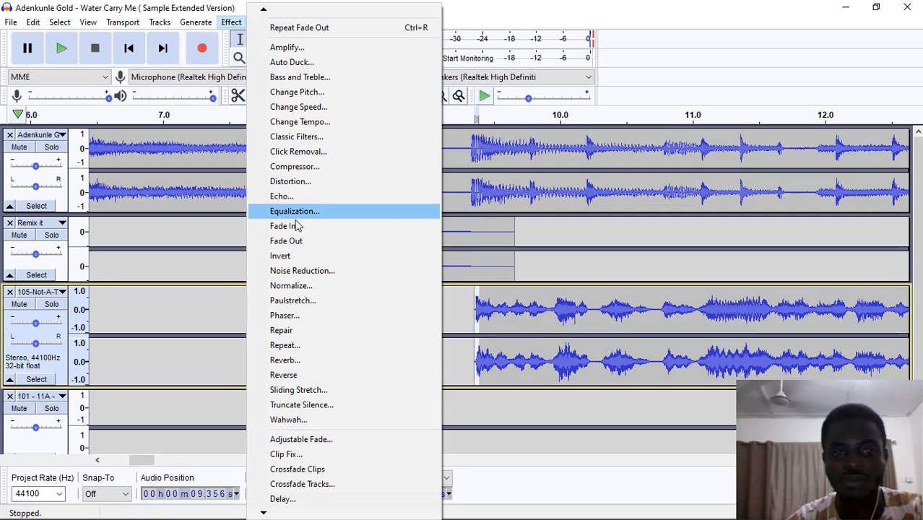
left_click(286, 241)
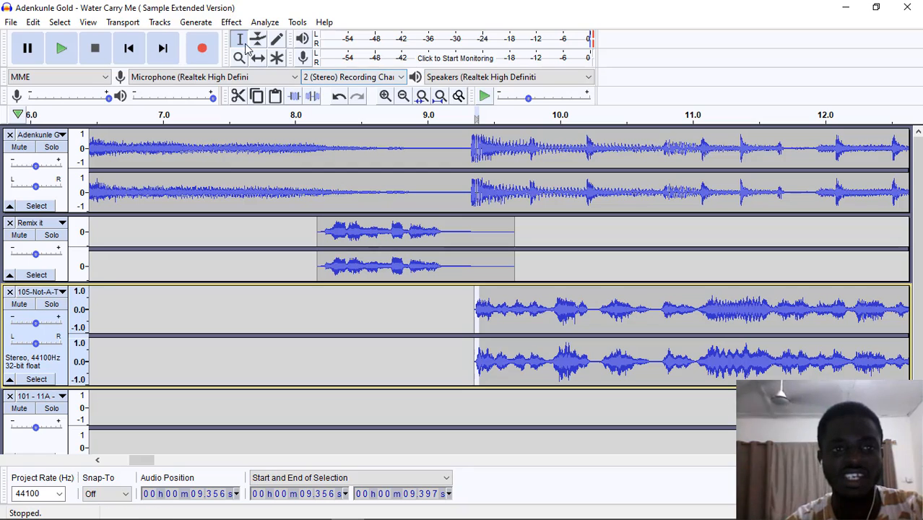
left_click(231, 23)
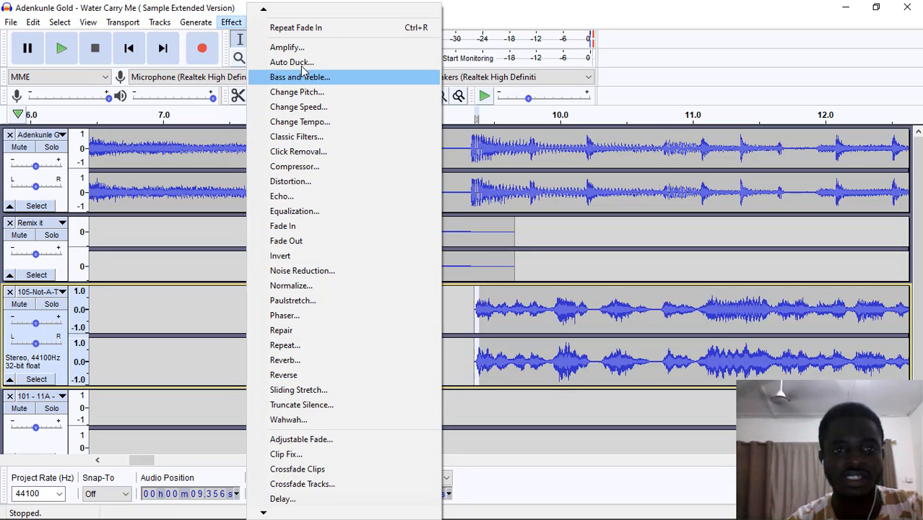
left_click(297, 229)
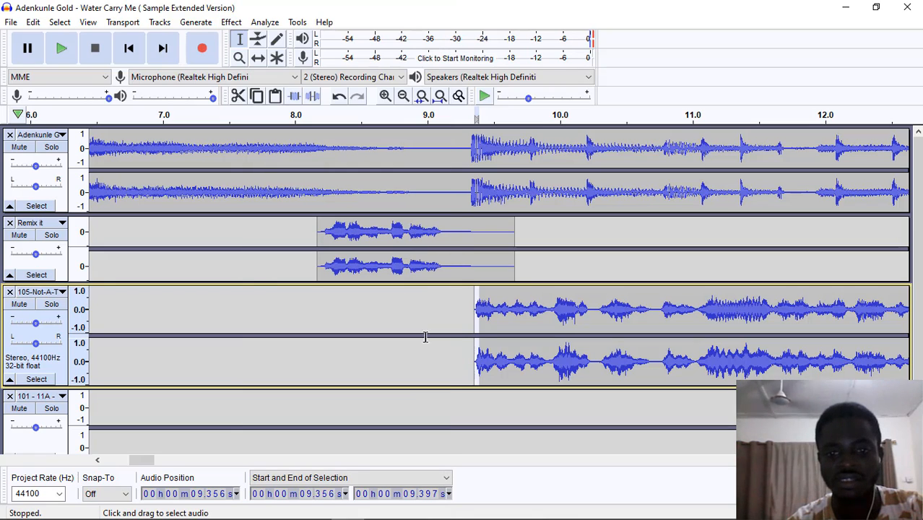
- Play the mix from 8.861 s to check the faded entry of the first 105-Not-A-Test clip
left_click(408, 331)
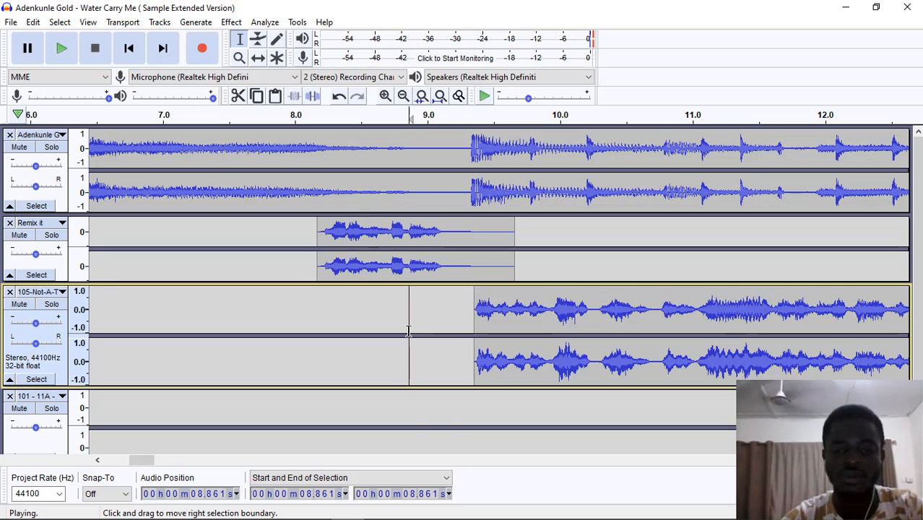
key("space")
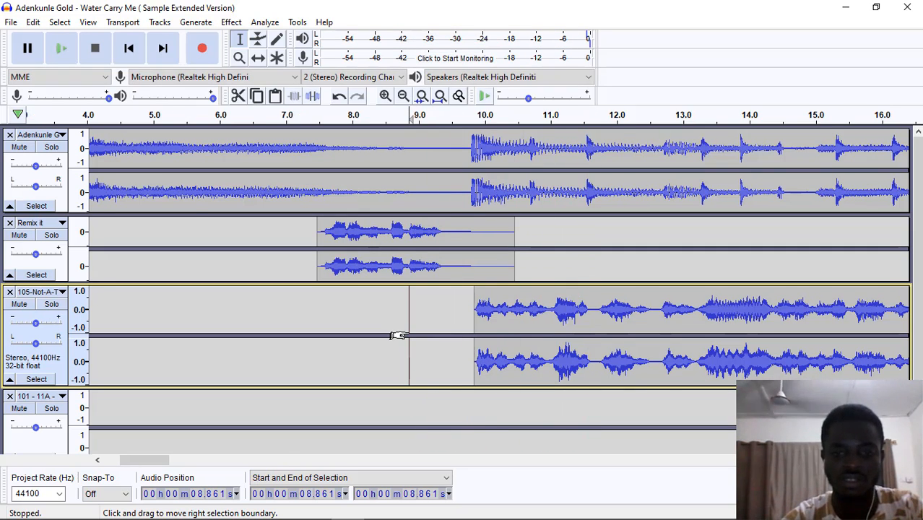
key("ctrl+3")
key("ctrl+3")
key("space")
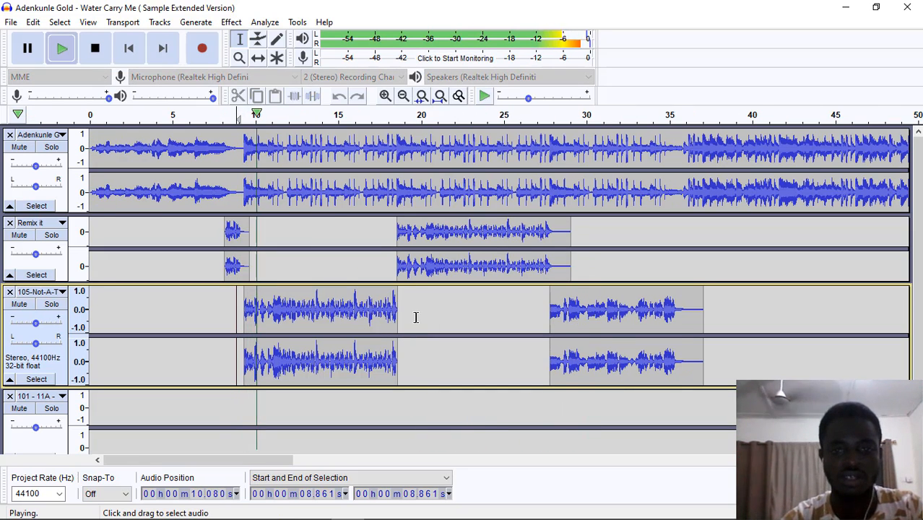
- Apply Fade In to the start of the second 105-Not-A-Test clip, from 27.811 s to 28.107 s
left_click(550, 312)
key("space")
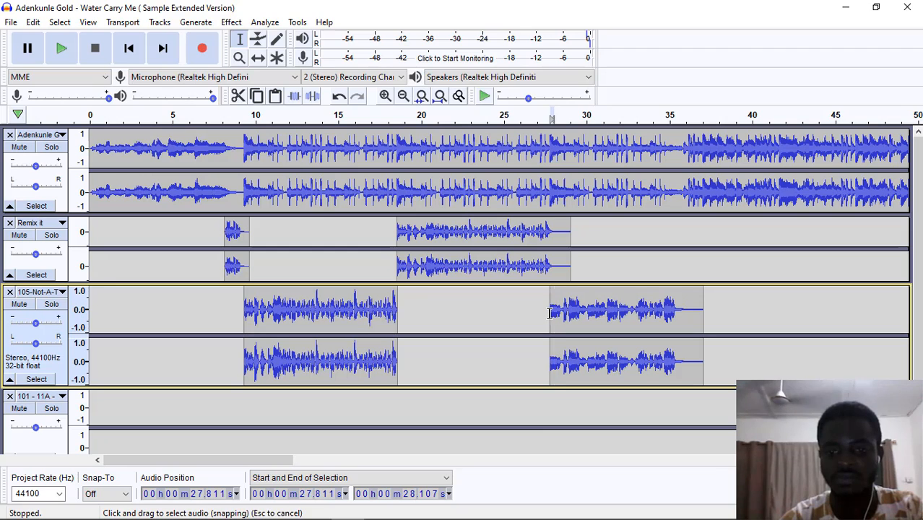
left_click(550, 311)
left_click(232, 23)
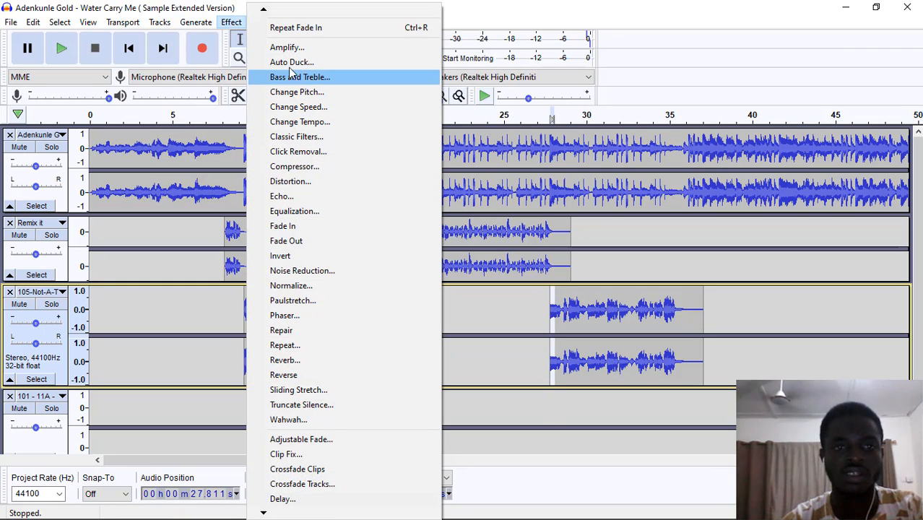
left_click(296, 28)
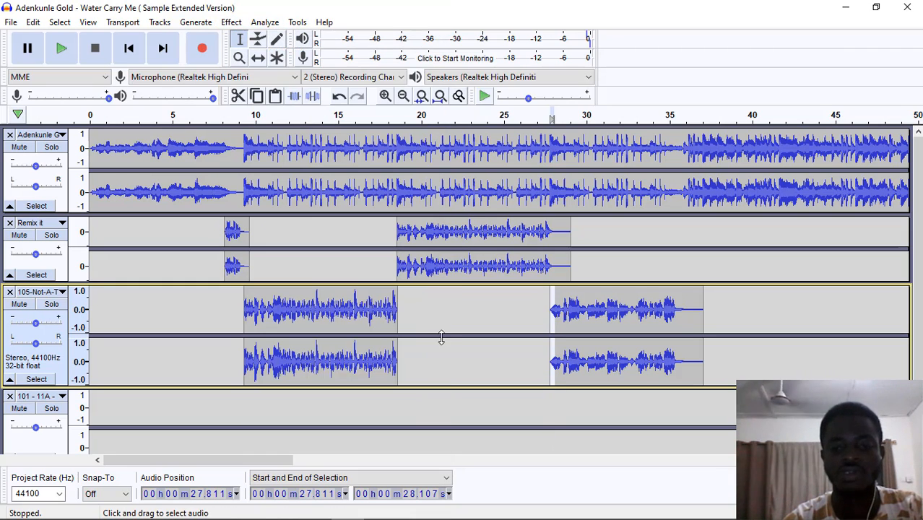
- Preview both 105-Not-A-Test entries by playing the mix from 26.636 s and from 8.783 s
left_click(514, 325)
key("space")
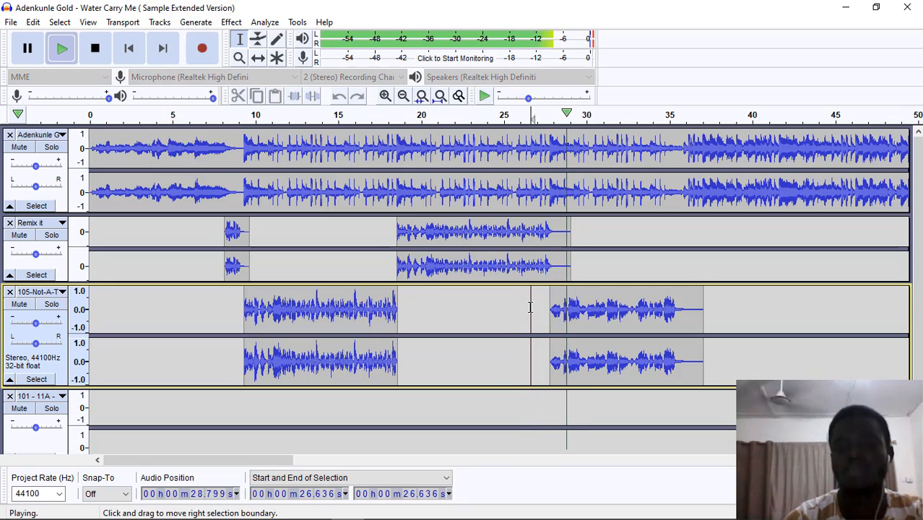
key("space")
left_click(235, 319)
key("space")
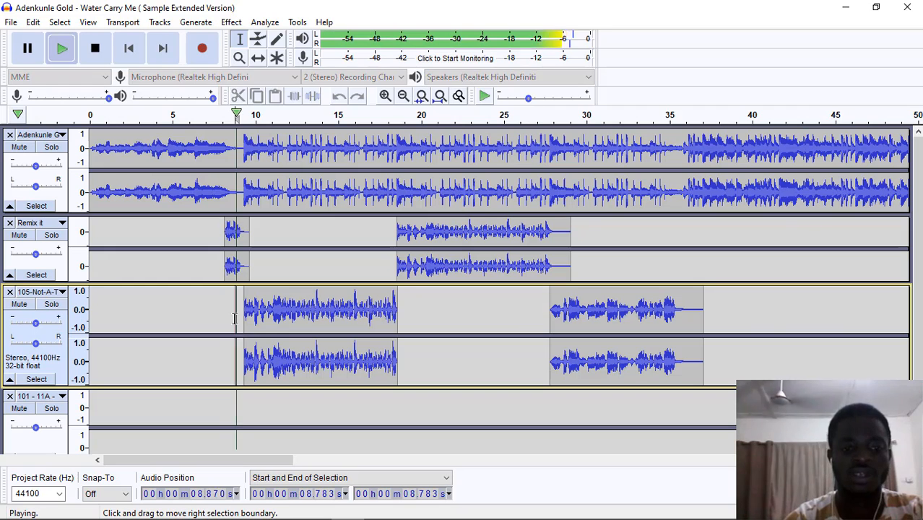
key("space")
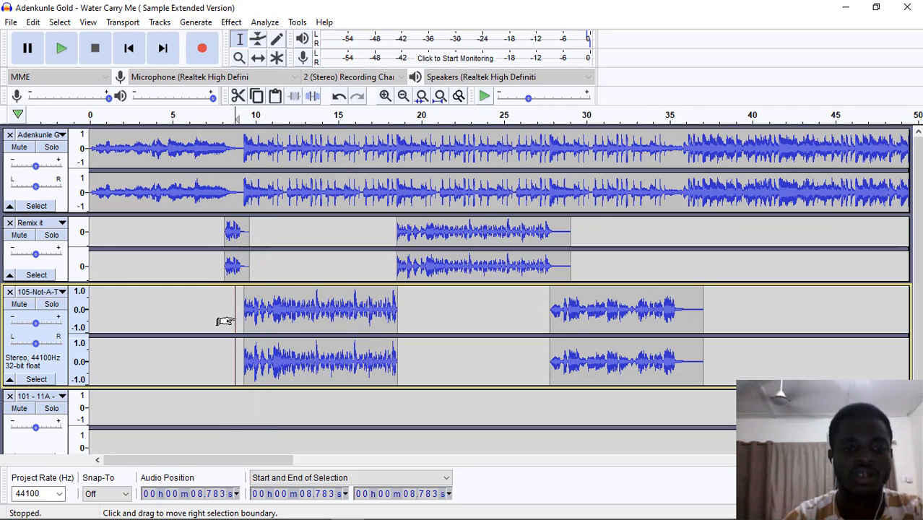
- Fade in the opening of the first 105-Not-A-Test clip again, from 9.368 s to 9.406 s
scroll(230, 320, "up", 4)
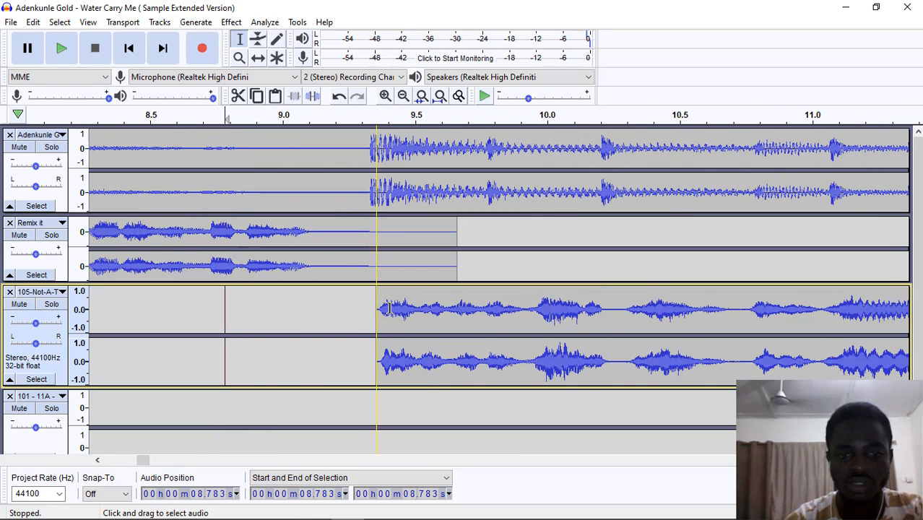
left_click(388, 309)
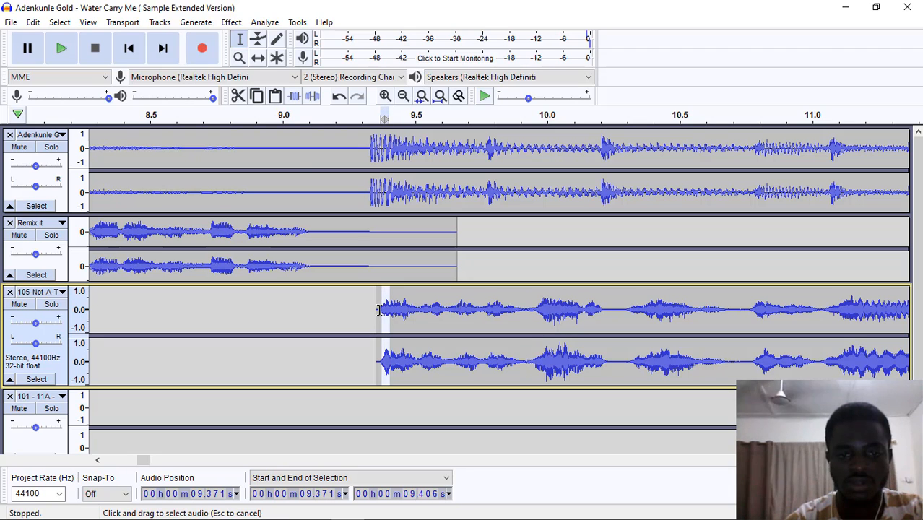
left_click(231, 22)
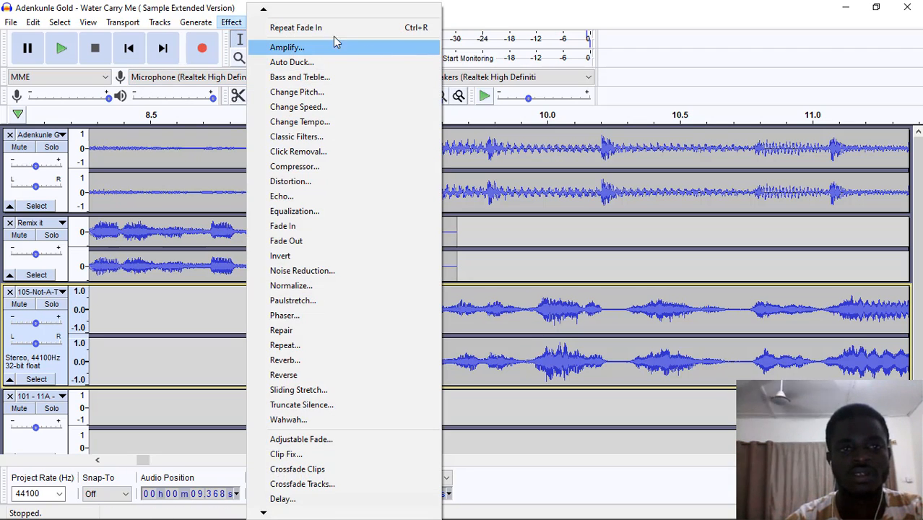
key("Escape")
- Play the mix from 9.057 s through the end of the second 105-Not-A-Test clip to review all transitions
left_click(297, 313)
key("space")
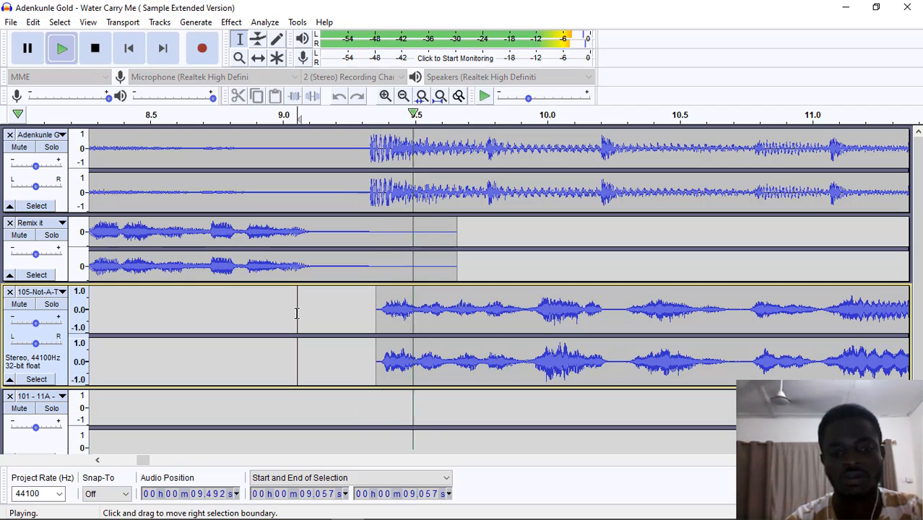
scroll(297, 313, "down", 3)
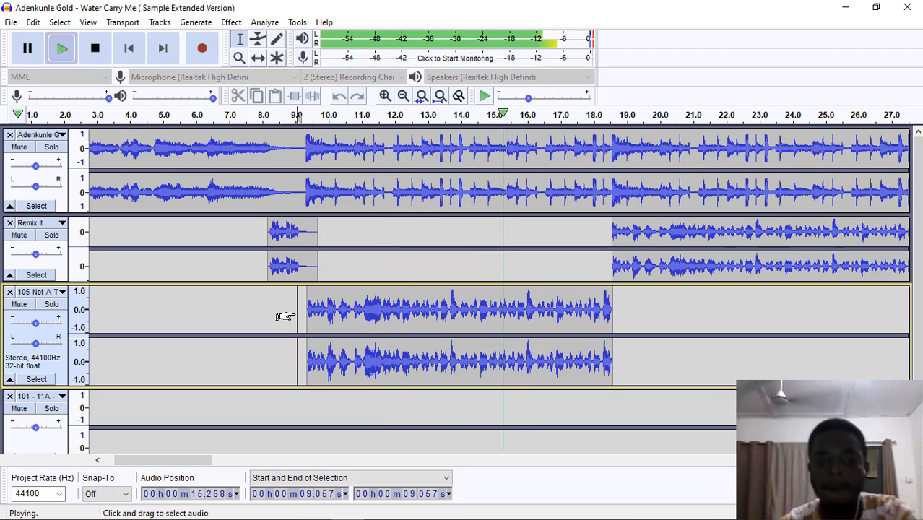
scroll(305, 317, "down", 1)
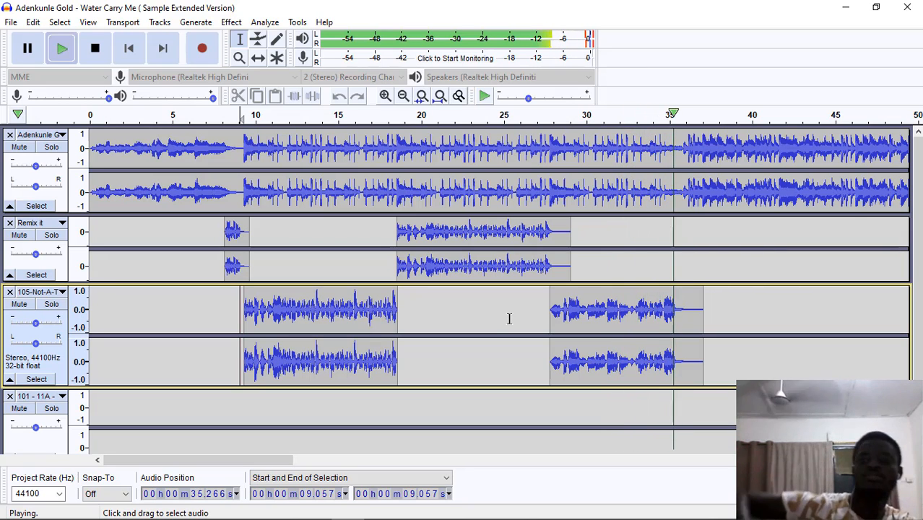
key("space")
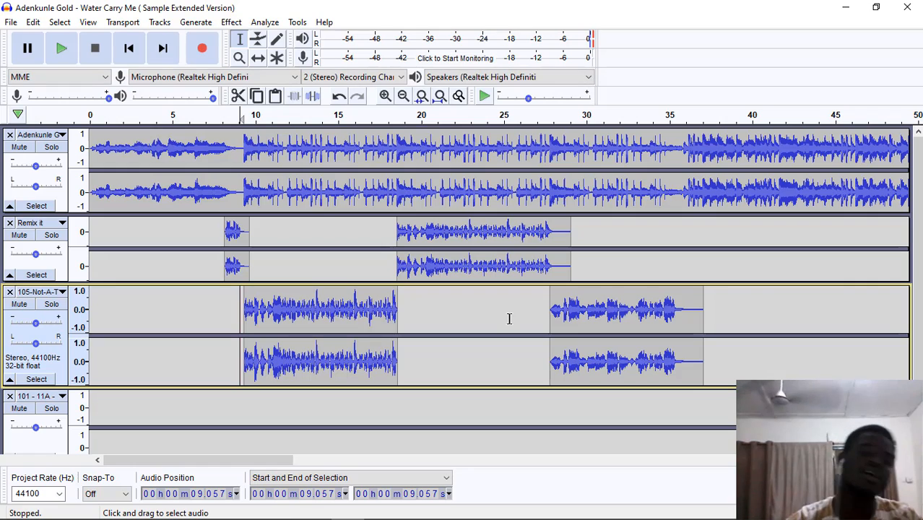